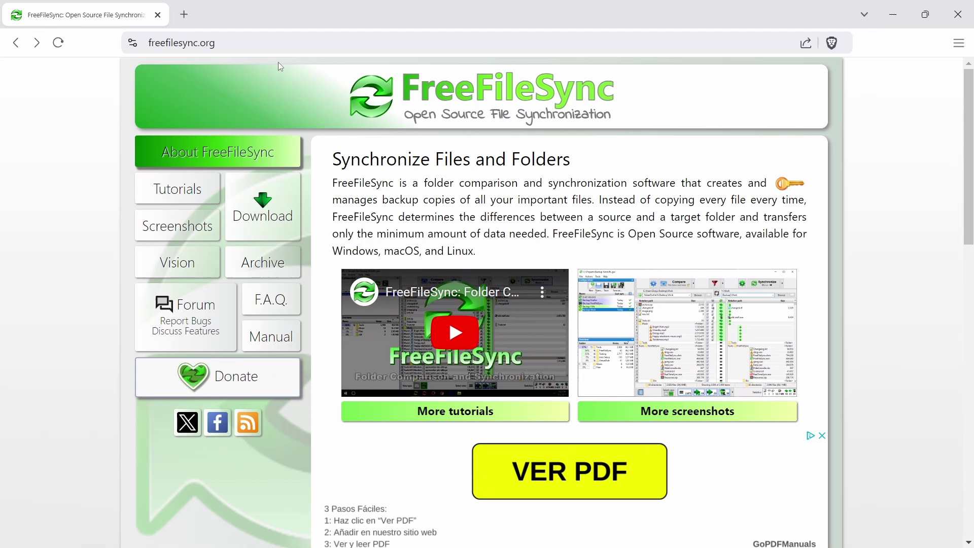
Go to the FreeFileSync download page in Brave.
{"action": "left_click", "coordinate": [263, 45]}
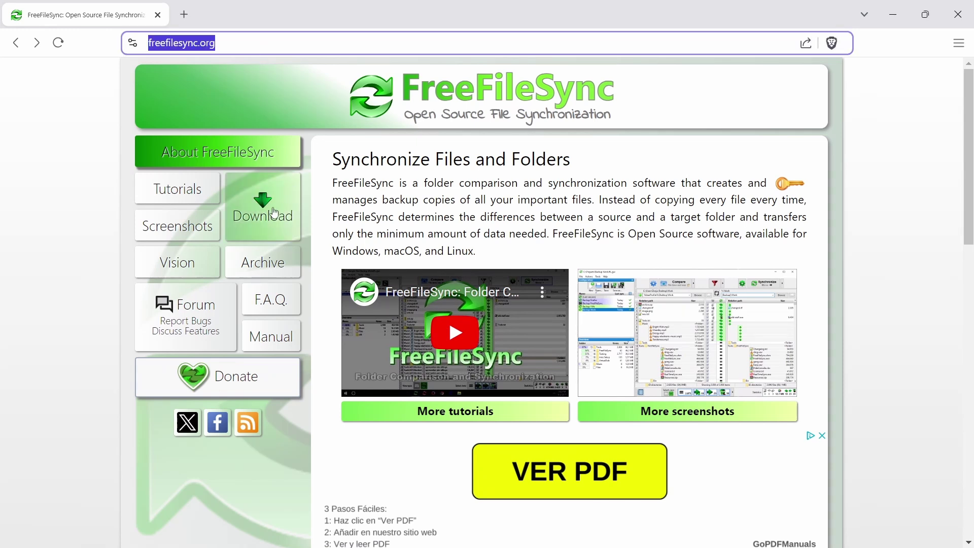
{"action": "left_click", "coordinate": [272, 225]}
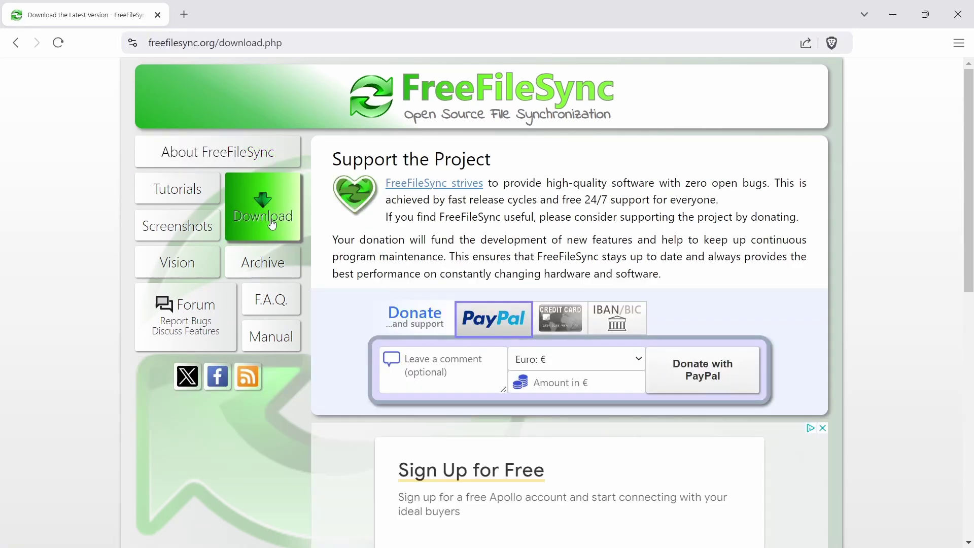
{"action": "scroll", "coordinate": [733, 272], "scroll_direction": "down", "scroll_amount": 10}
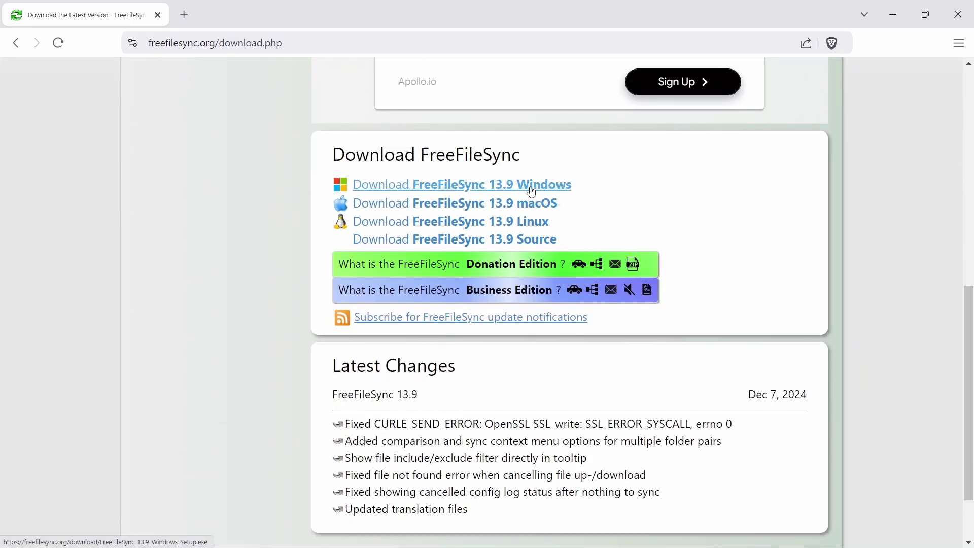
Save FreeFileSync_13.9_Windows_Setup.exe into a new FFS folder inside Downloads.
{"action": "left_click", "coordinate": [532, 191]}
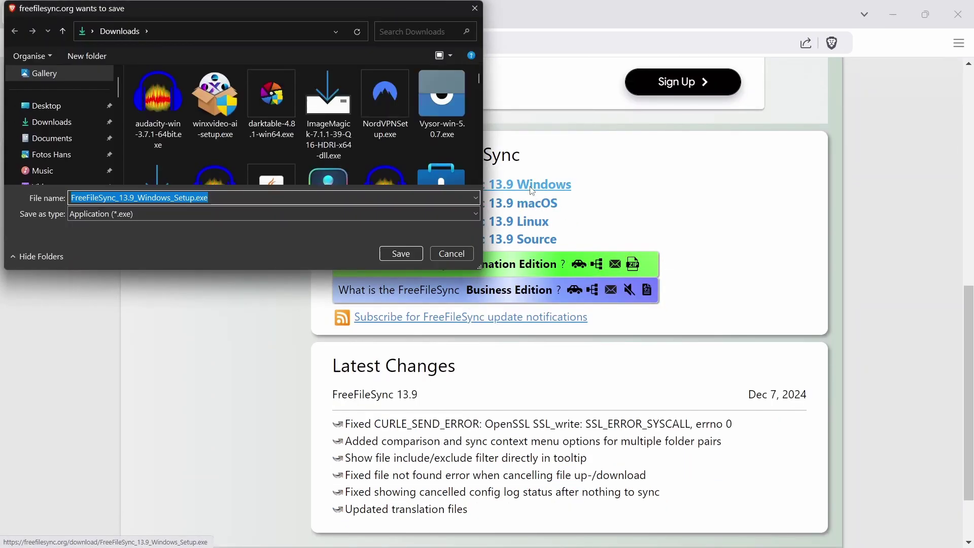
{"action": "left_click", "coordinate": [91, 58]}
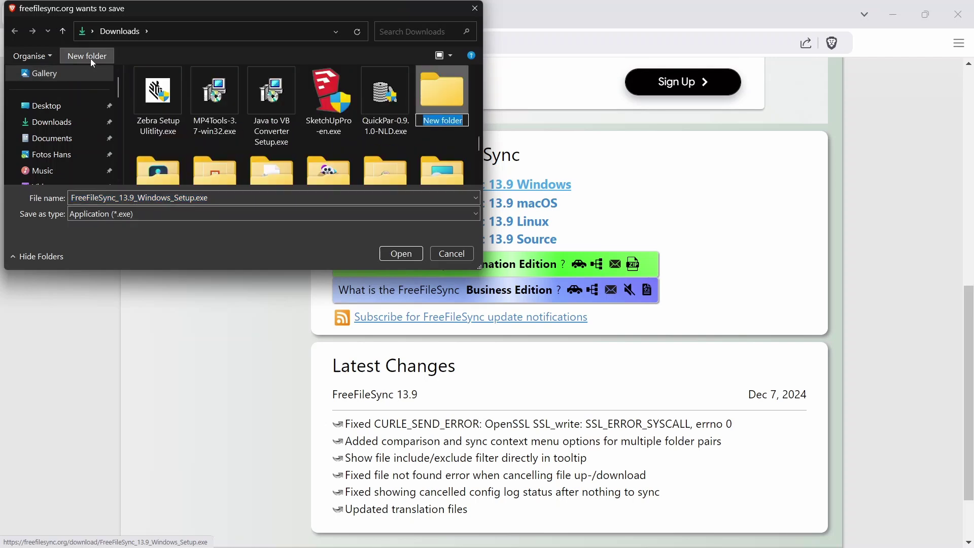
{"action": "type", "text": "FFS"}
{"action": "key", "text": "Return"}
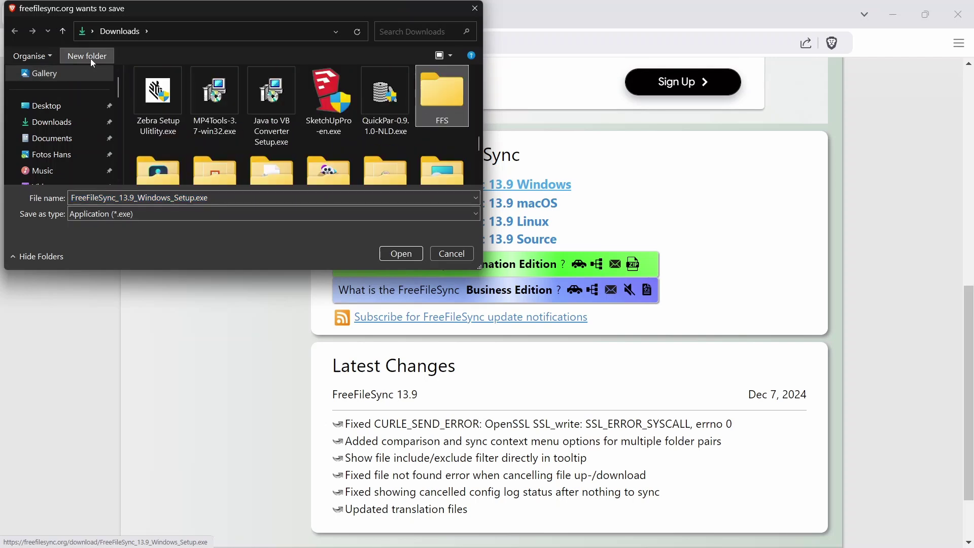
{"action": "key", "text": "Return"}
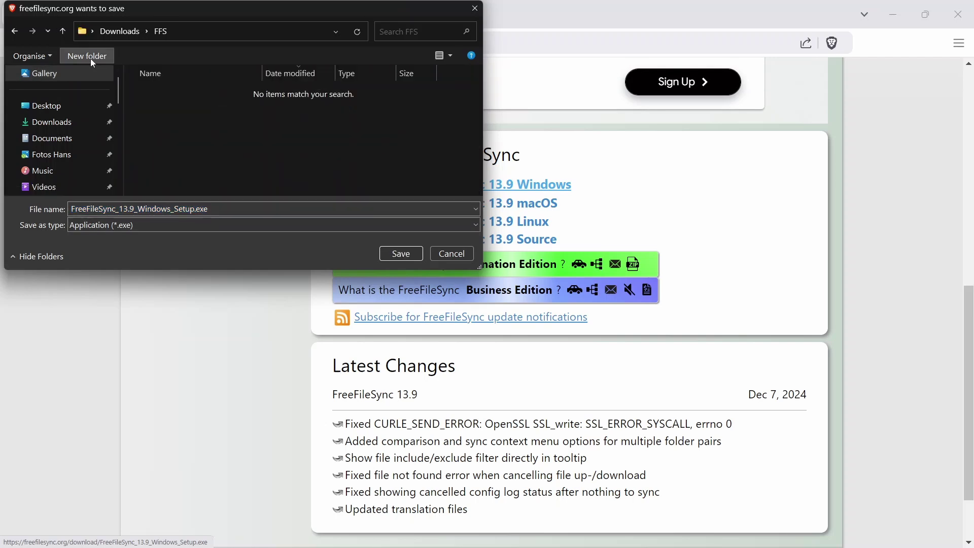
{"action": "left_click", "coordinate": [387, 253]}
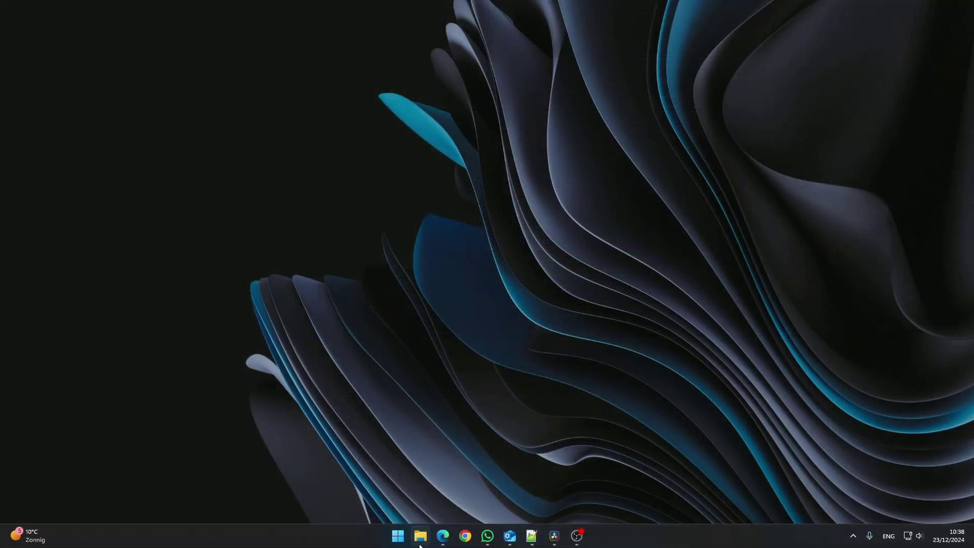
Run the FreeFileSync setup from Downloads\FFS and allow it to make changes.
{"action": "left_click", "coordinate": [421, 536]}
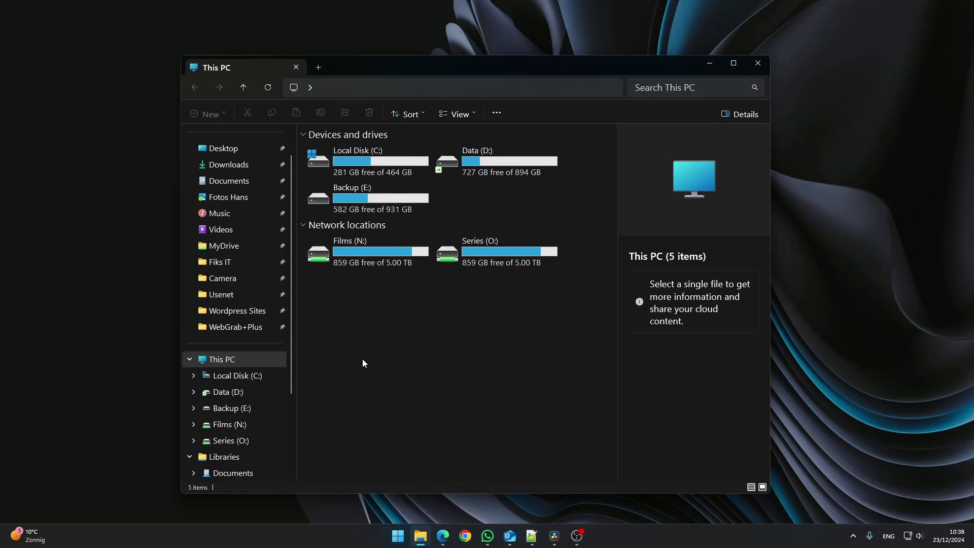
{"action": "left_click", "coordinate": [249, 169]}
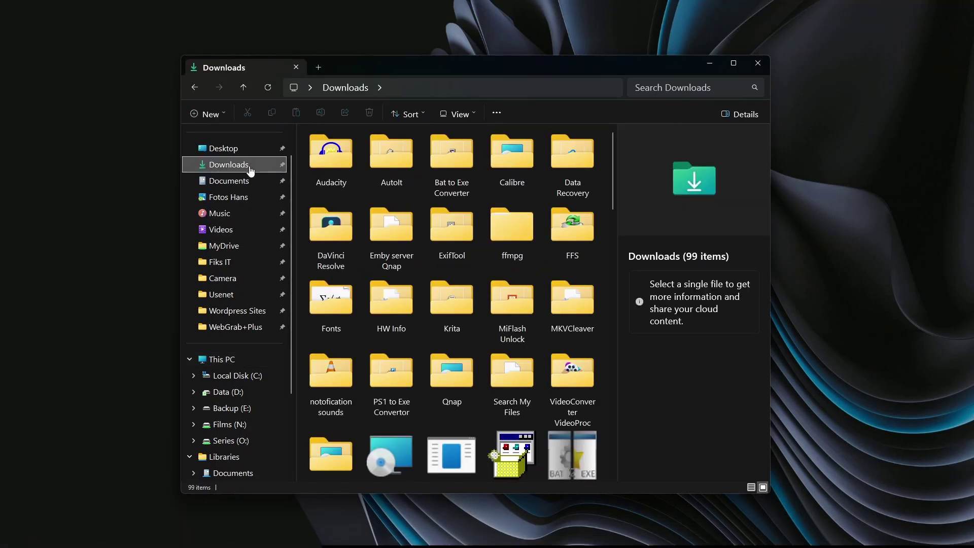
{"action": "double_click", "coordinate": [580, 232]}
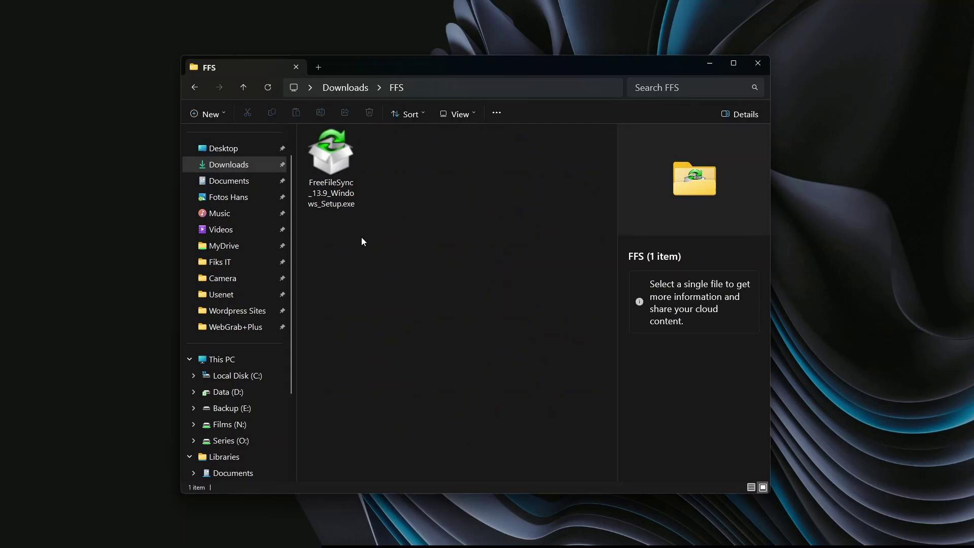
{"action": "double_click", "coordinate": [336, 165]}
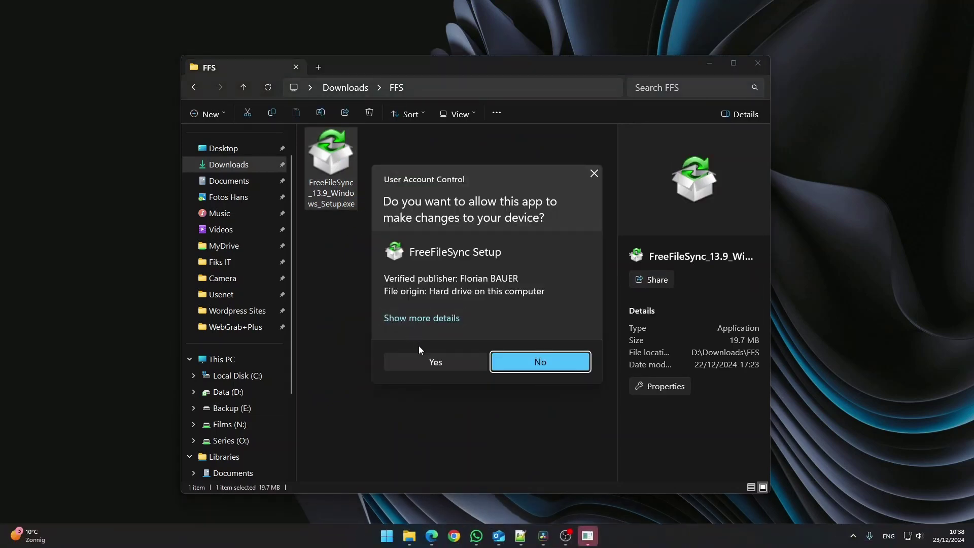
{"action": "left_click", "coordinate": [430, 363]}
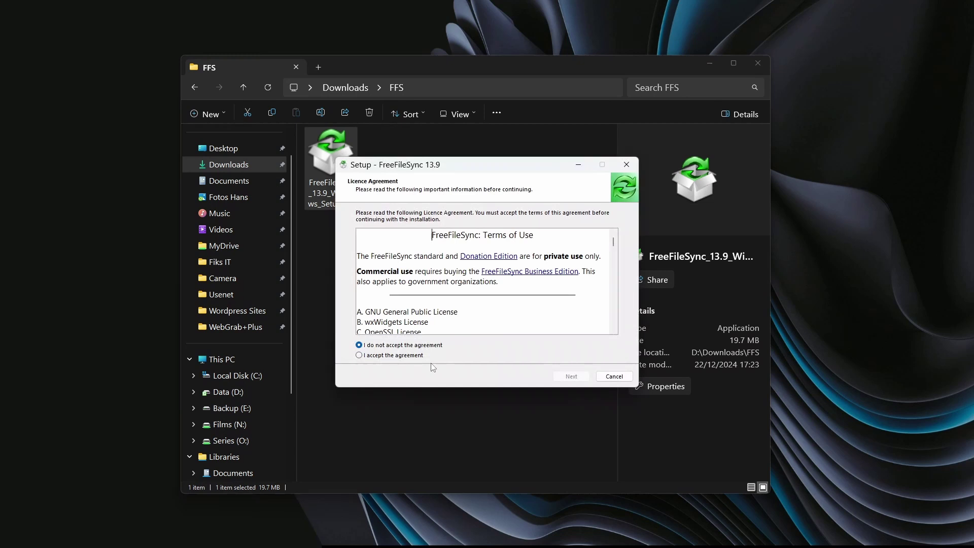
Accept the licence and install FreeFileSync 13.9 with the default folder and components.
{"action": "left_click", "coordinate": [401, 355]}
{"action": "left_click", "coordinate": [580, 378]}
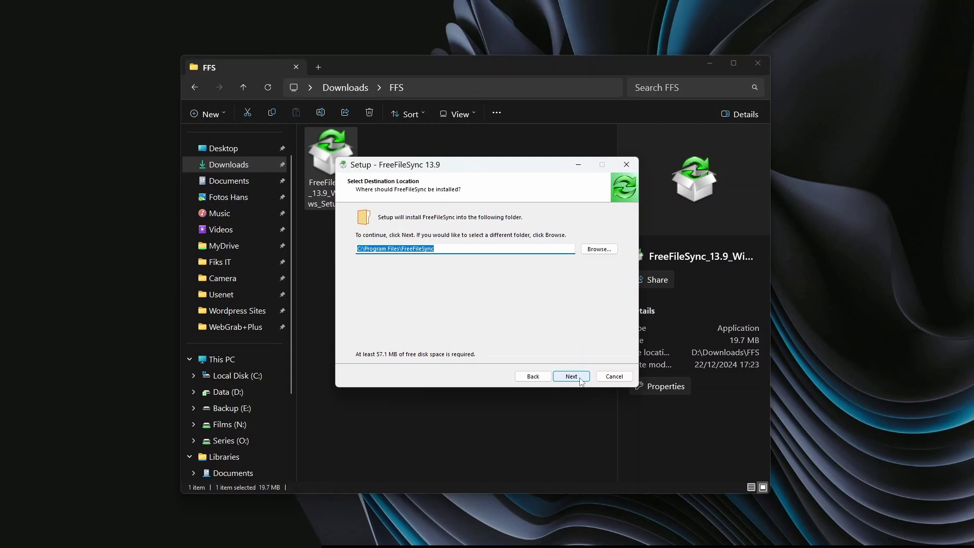
{"action": "left_click", "coordinate": [581, 381]}
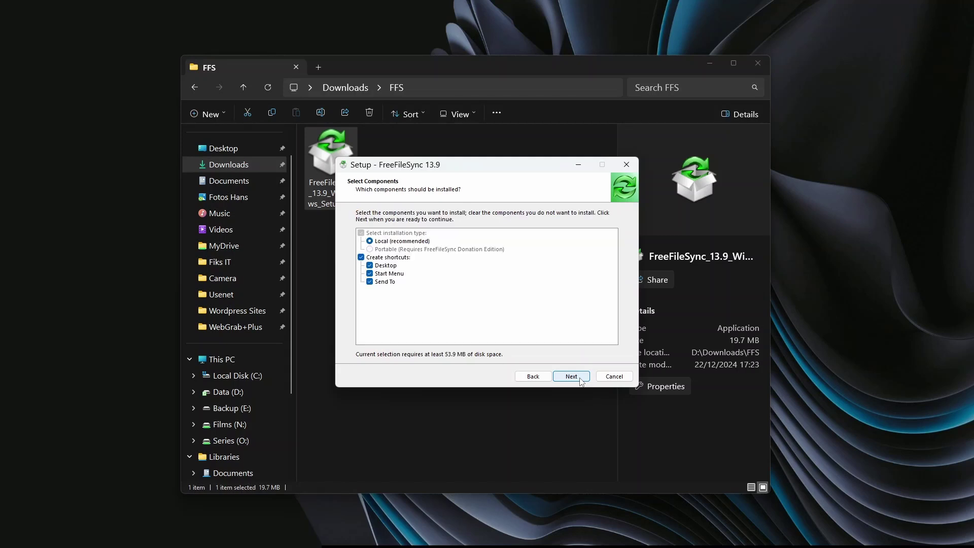
{"action": "left_click", "coordinate": [575, 381]}
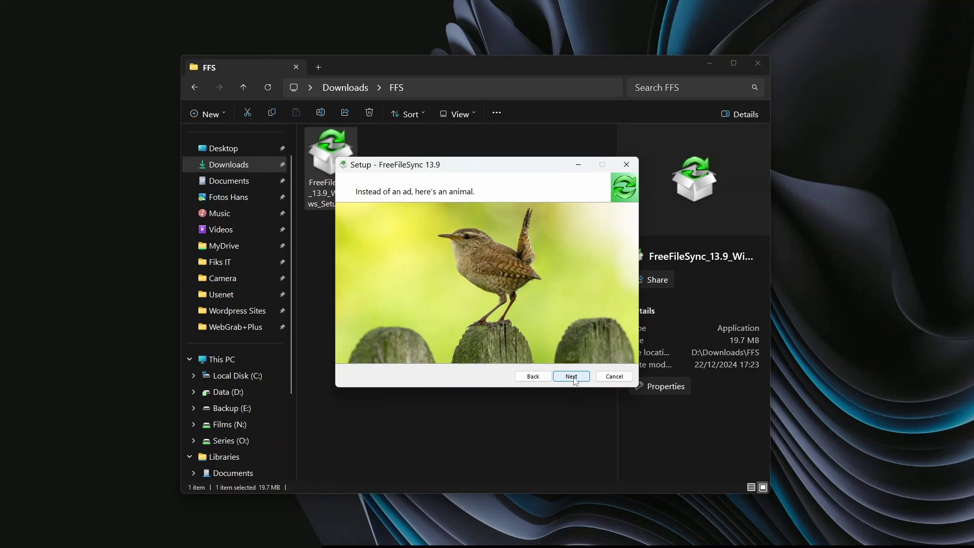
{"action": "left_click", "coordinate": [575, 380]}
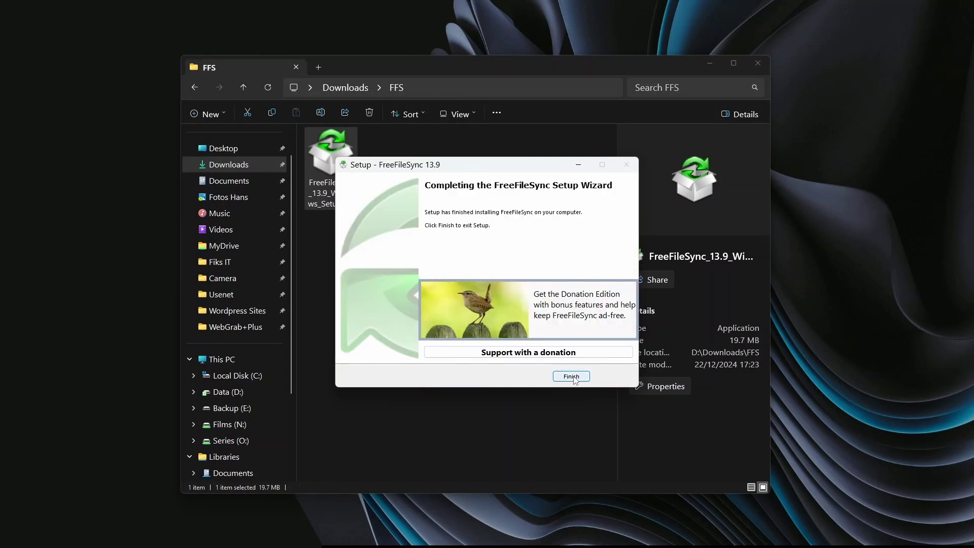
{"action": "left_click", "coordinate": [571, 377]}
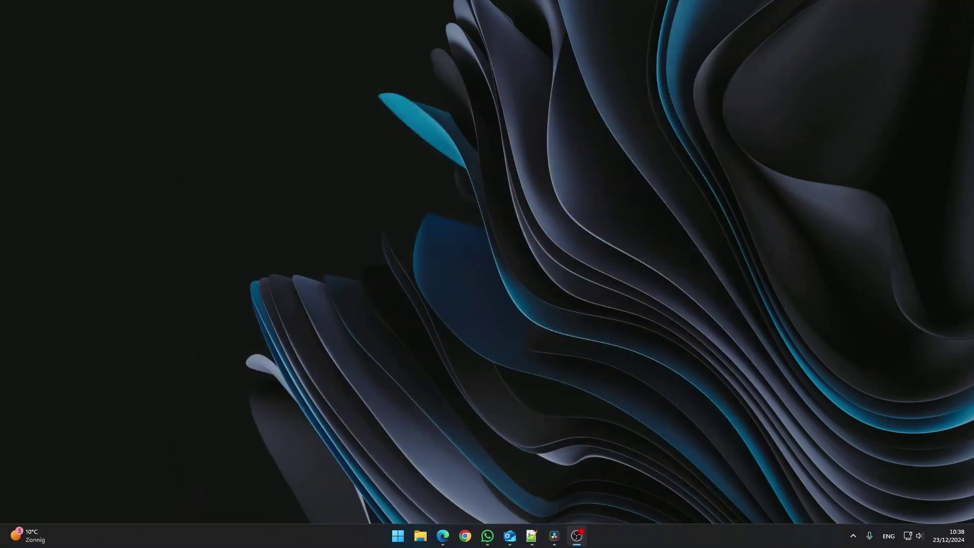
Launch FreeFileSync from a Start search for 'free' and dismiss the About box.
{"action": "left_click", "coordinate": [398, 540]}
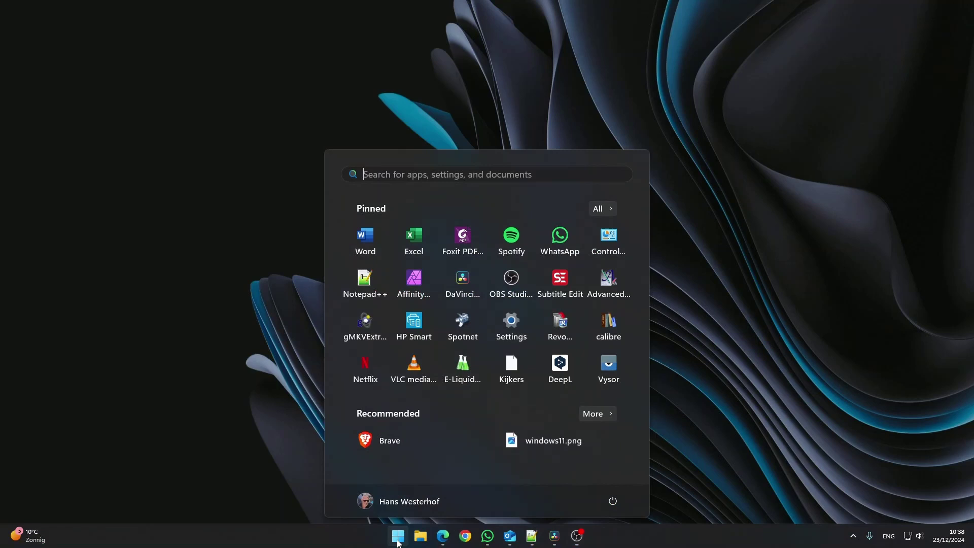
{"action": "type", "text": "free"}
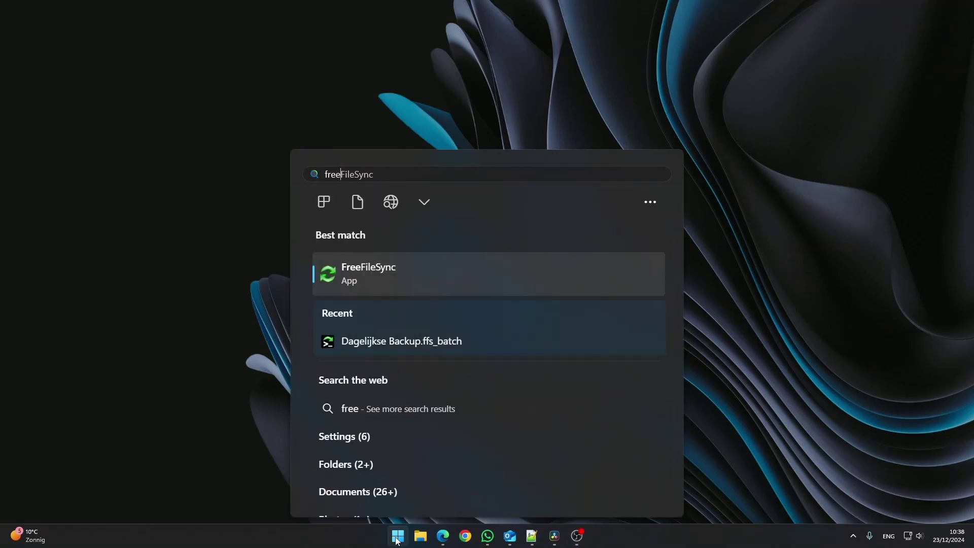
{"action": "key", "text": "Return"}
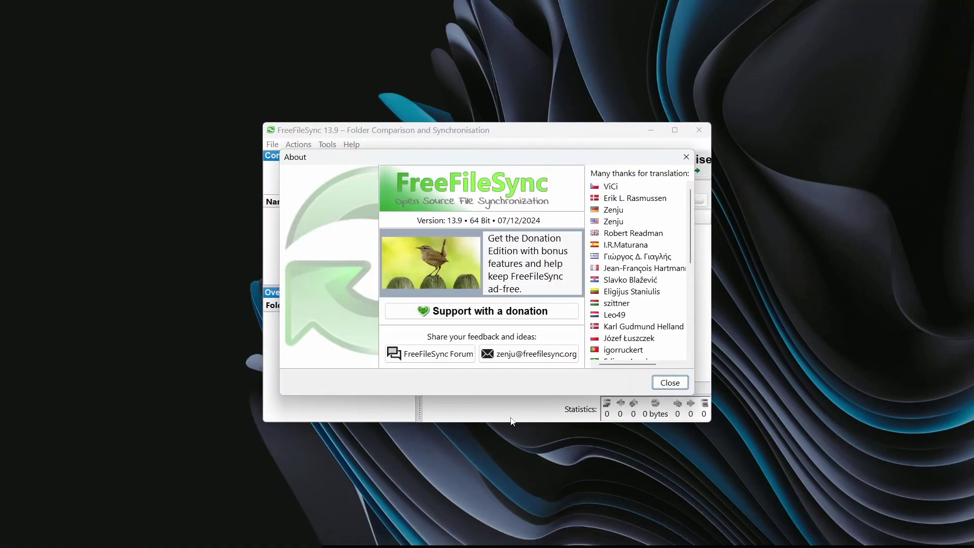
{"action": "left_click", "coordinate": [667, 384]}
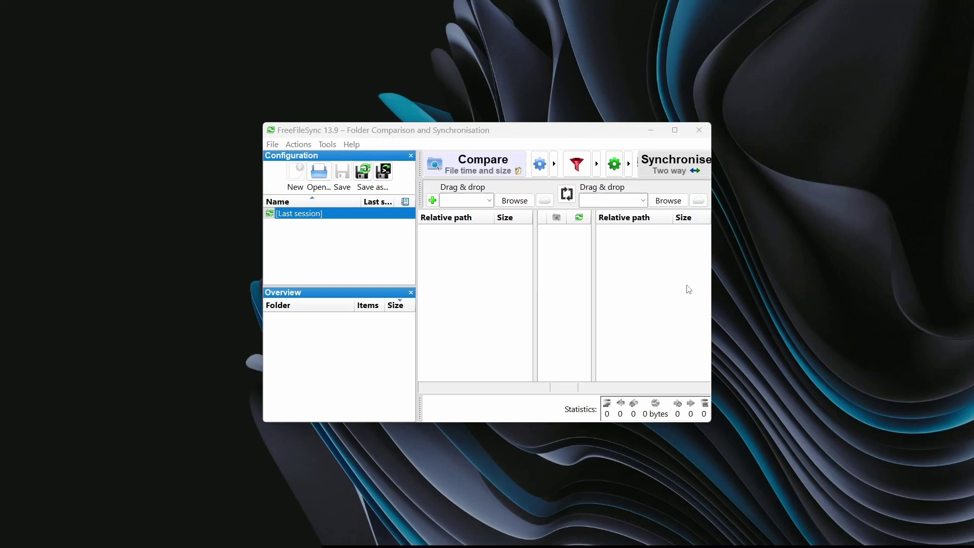
Maximize the FreeFileSync main window.
{"action": "left_click", "coordinate": [675, 130]}
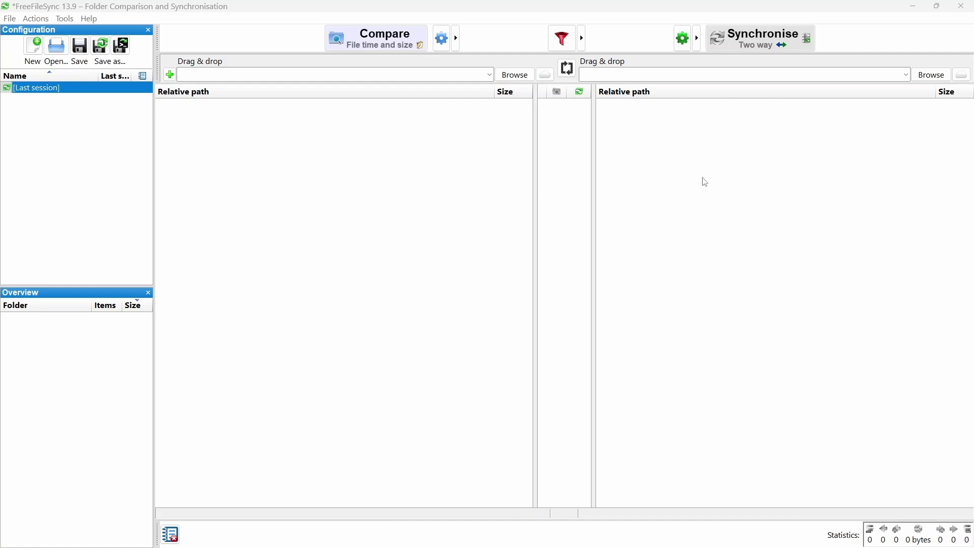
Set the first folder pair to D:\Muziek on the left and F:\Music on the right.
{"action": "left_click", "coordinate": [515, 76]}
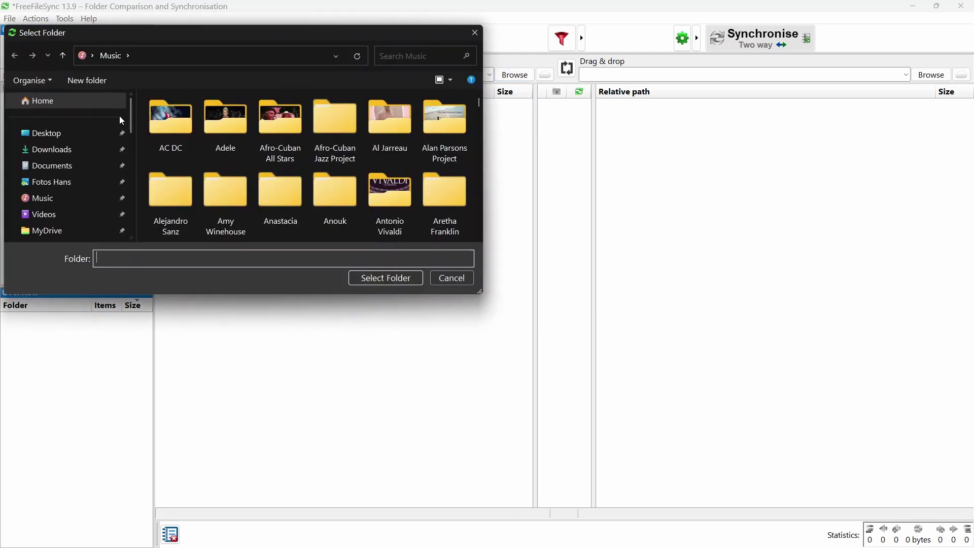
{"action": "left_click", "coordinate": [69, 198]}
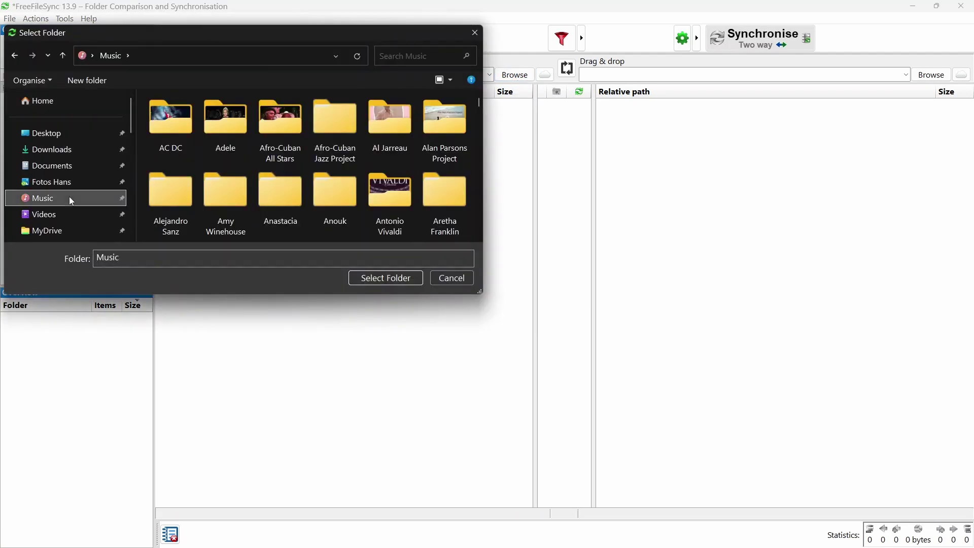
{"action": "left_click", "coordinate": [375, 278]}
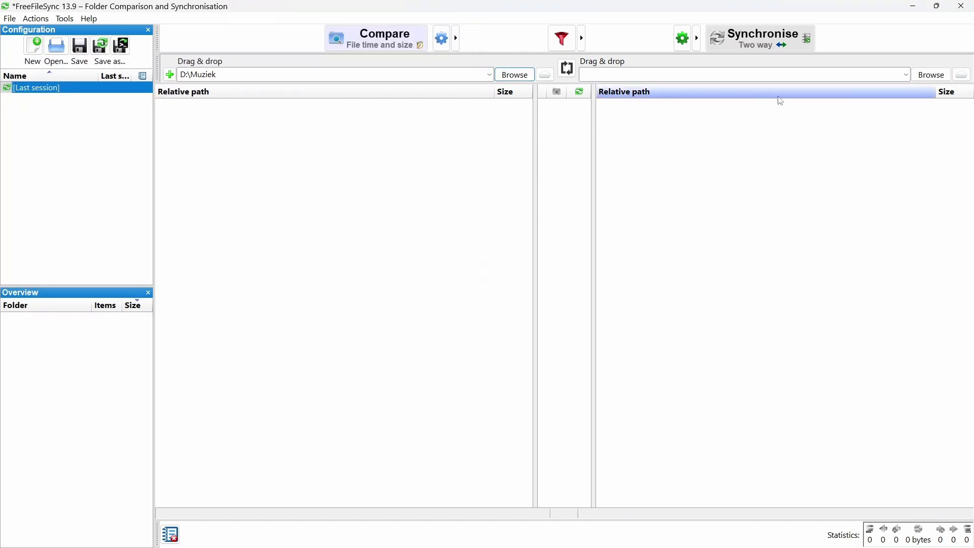
{"action": "left_click", "coordinate": [938, 76]}
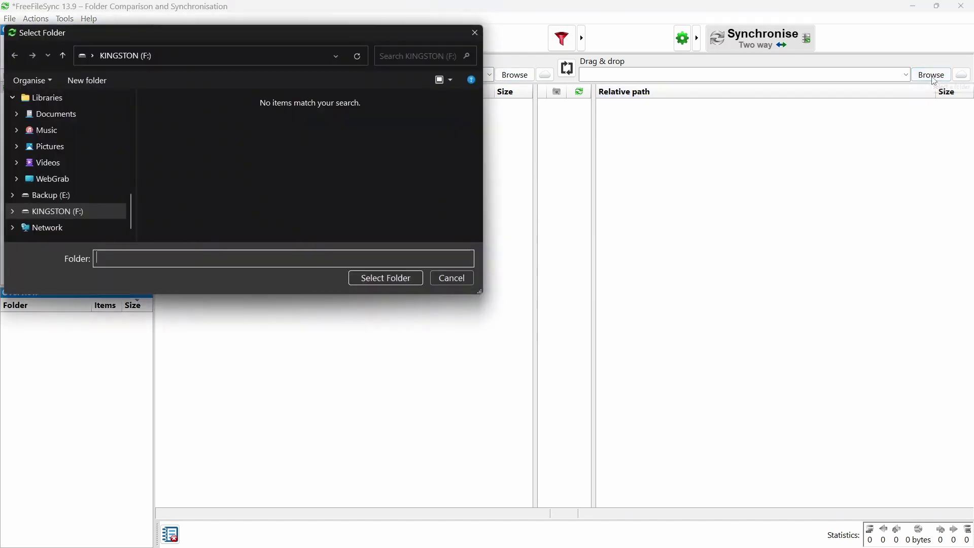
{"action": "left_click", "coordinate": [34, 211]}
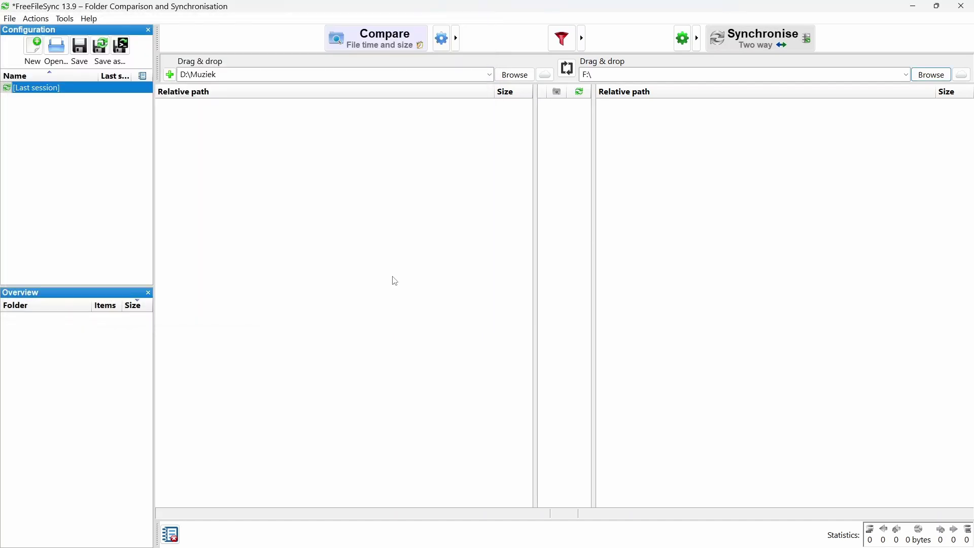
{"action": "left_click", "coordinate": [679, 74]}
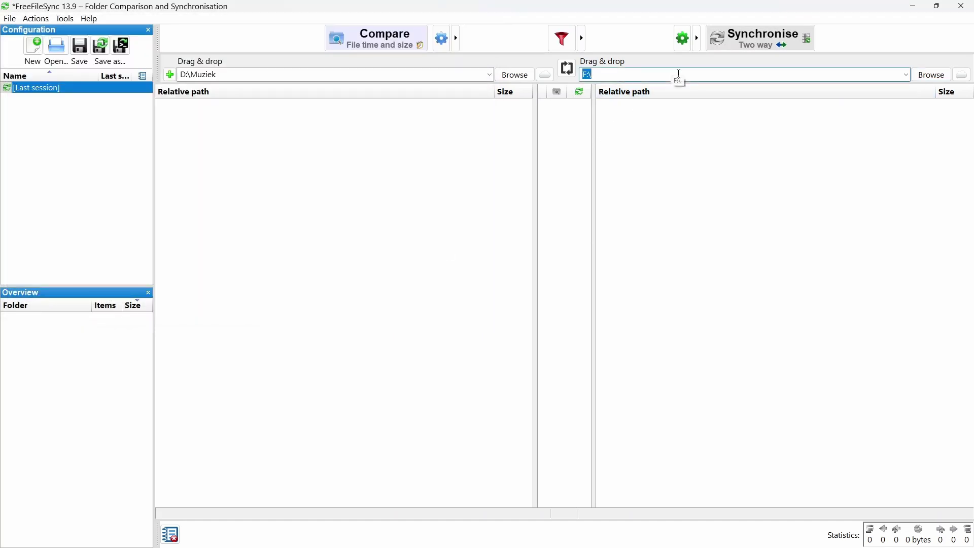
{"action": "left_click", "coordinate": [679, 74]}
{"action": "type", "text": "Music"}
Add a second folder pair mapping D:\Videos to F:\Videos.
{"action": "left_click", "coordinate": [170, 75]}
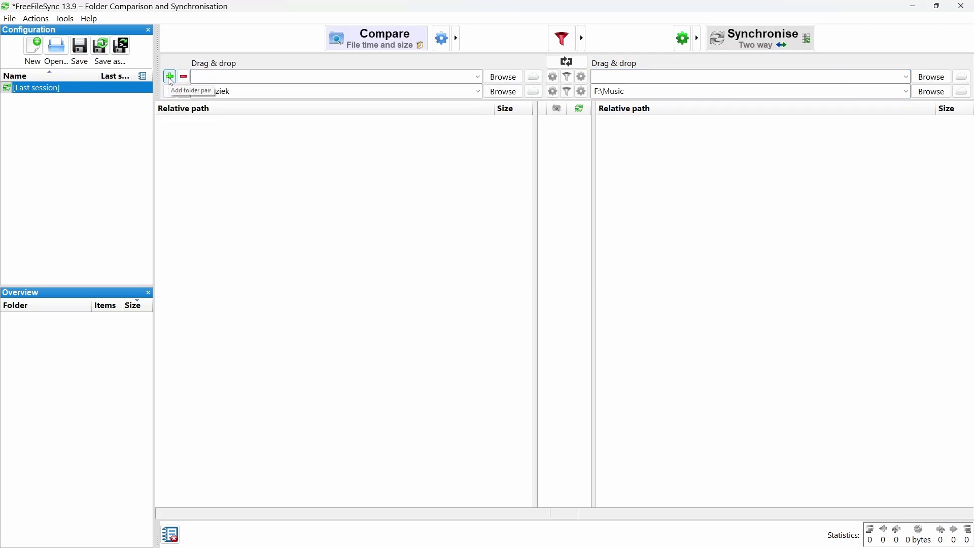
{"action": "left_click", "coordinate": [505, 78]}
{"action": "scroll", "coordinate": [94, 177], "scroll_direction": "up", "scroll_amount": 3}
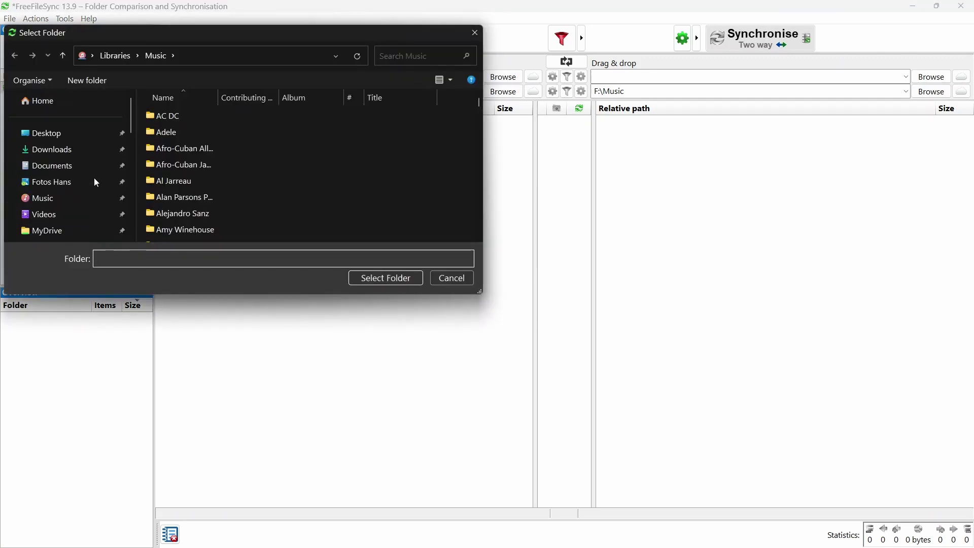
{"action": "left_click", "coordinate": [63, 216]}
{"action": "left_click", "coordinate": [386, 278]}
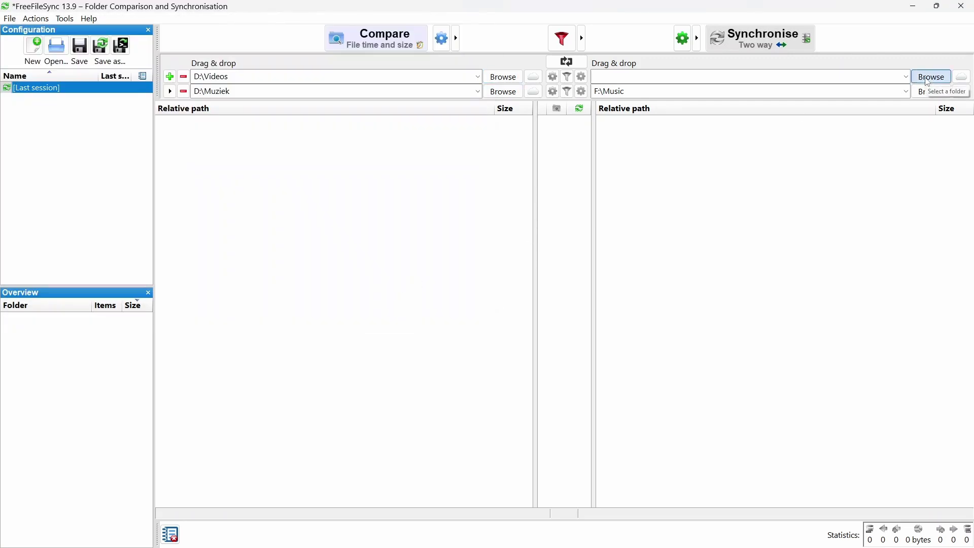
{"action": "left_click", "coordinate": [931, 77]}
{"action": "left_click", "coordinate": [386, 278]}
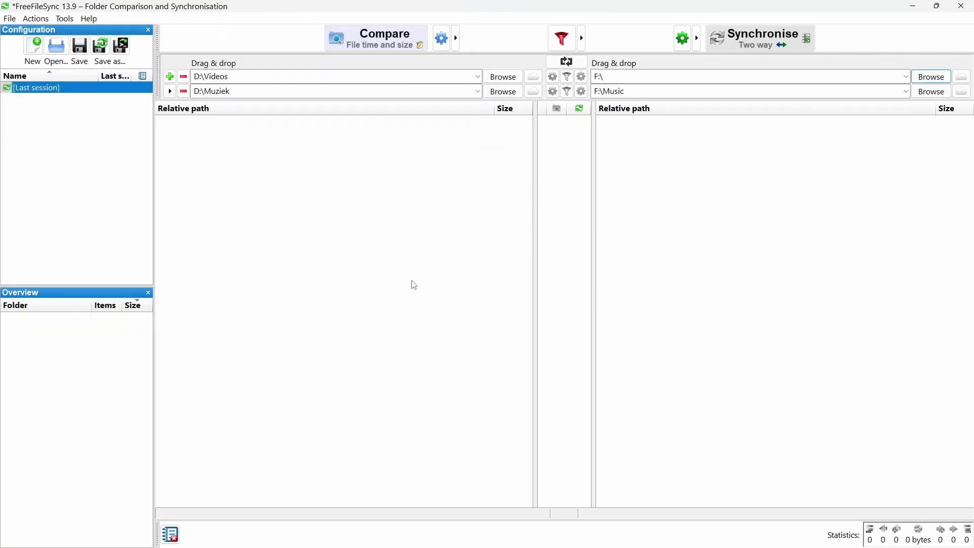
{"action": "left_click", "coordinate": [675, 76]}
{"action": "type", "text": "Videos"}
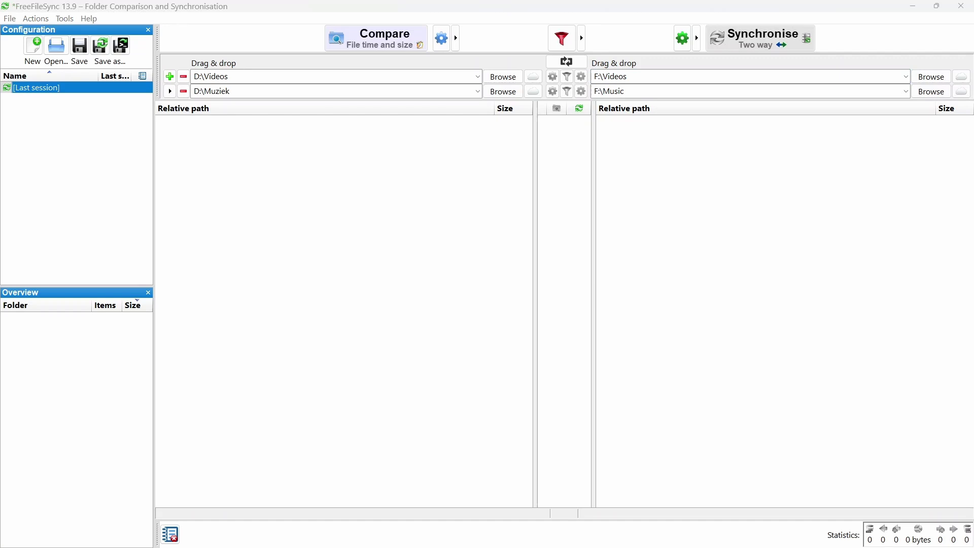
Switch the synchronisation settings to the Mirror variant.
{"action": "left_click", "coordinate": [644, 76]}
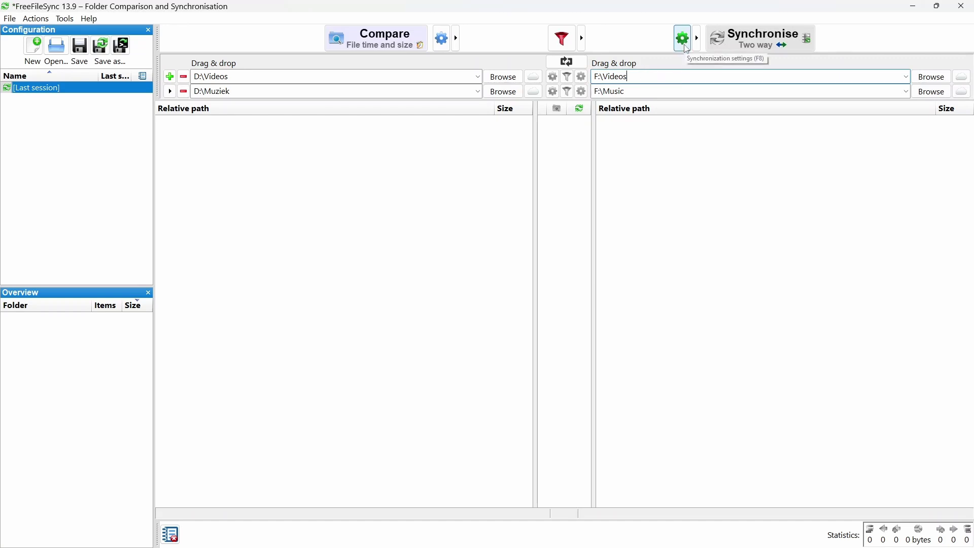
{"action": "left_click", "coordinate": [686, 46]}
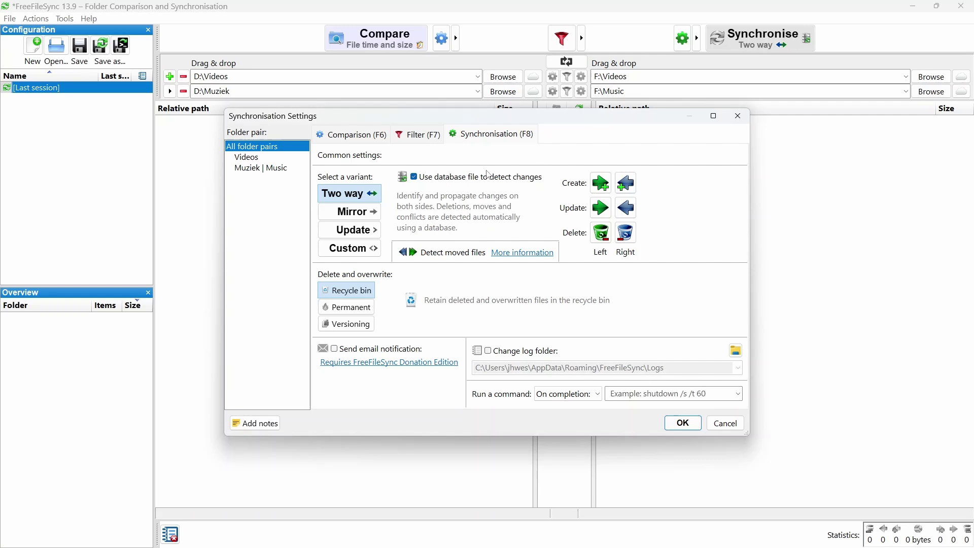
{"action": "left_click", "coordinate": [353, 211]}
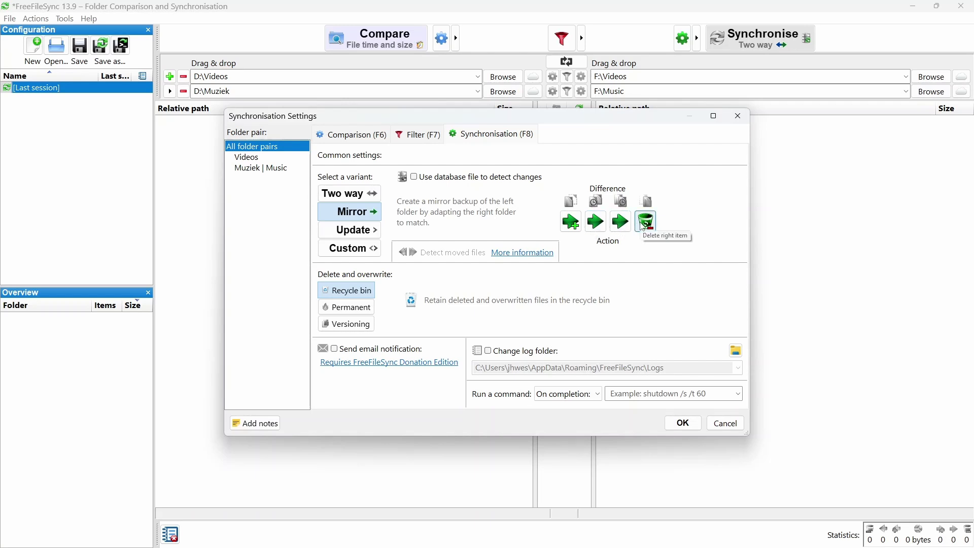
Enable a custom log folder set to E:\logs.
{"action": "left_click", "coordinate": [488, 353]}
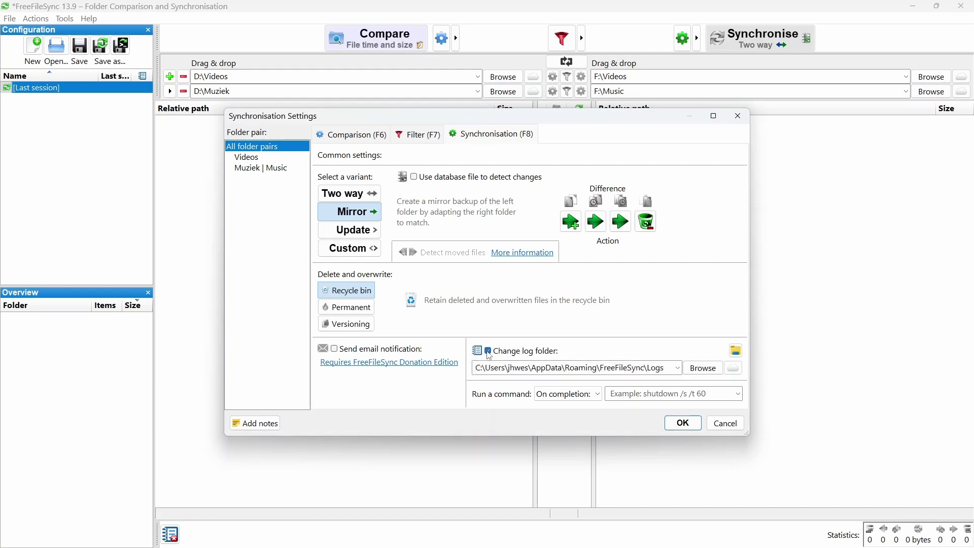
{"action": "left_click", "coordinate": [701, 369]}
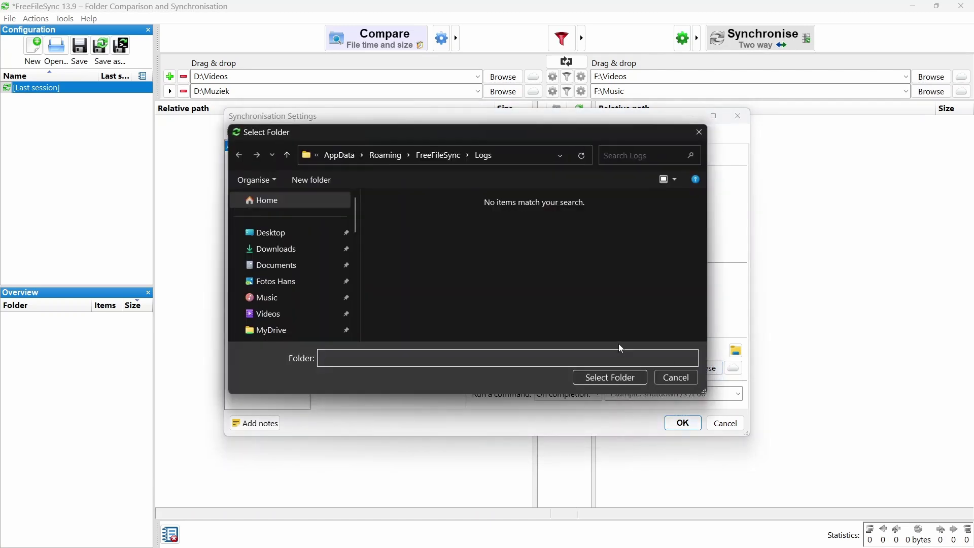
{"action": "scroll", "coordinate": [296, 263], "scroll_direction": "down", "scroll_amount": 5}
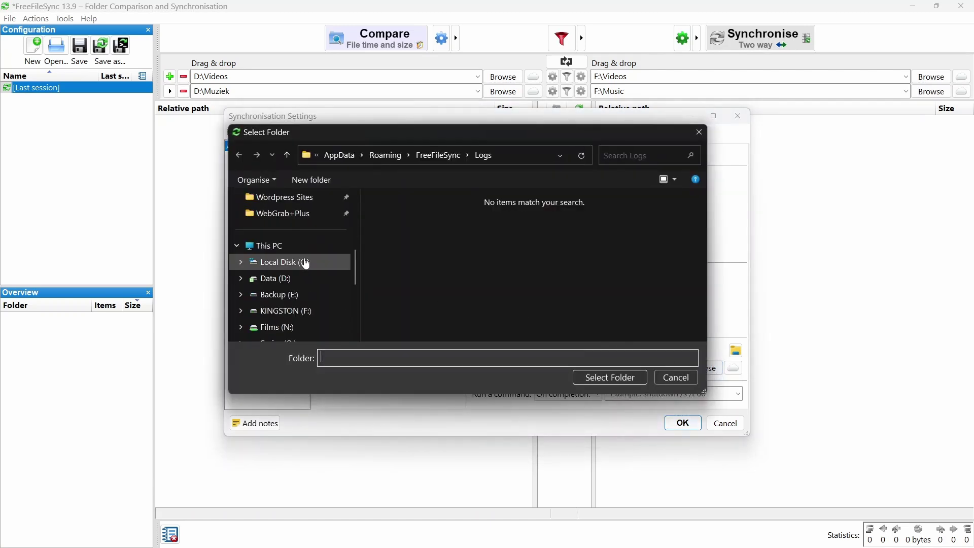
{"action": "left_click", "coordinate": [306, 299]}
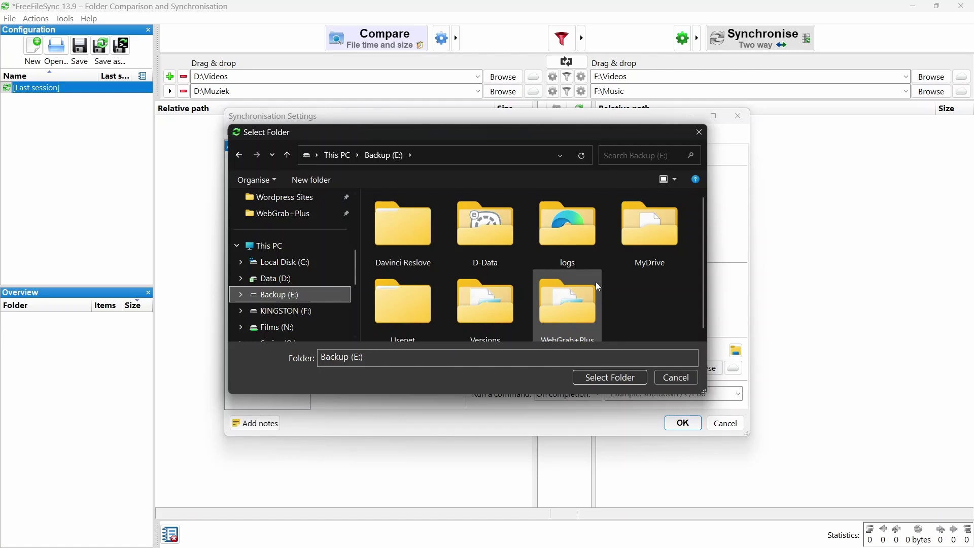
{"action": "double_click", "coordinate": [580, 244]}
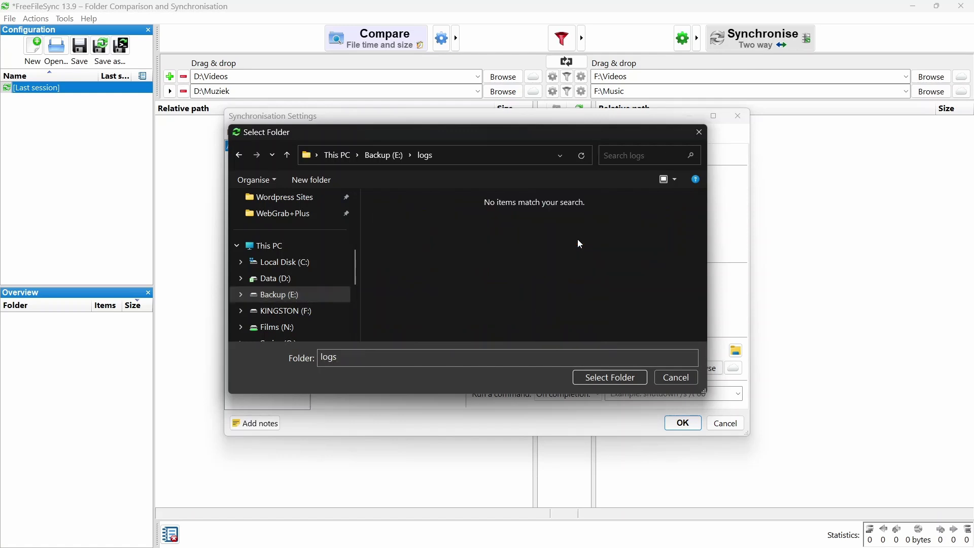
{"action": "left_click", "coordinate": [617, 379]}
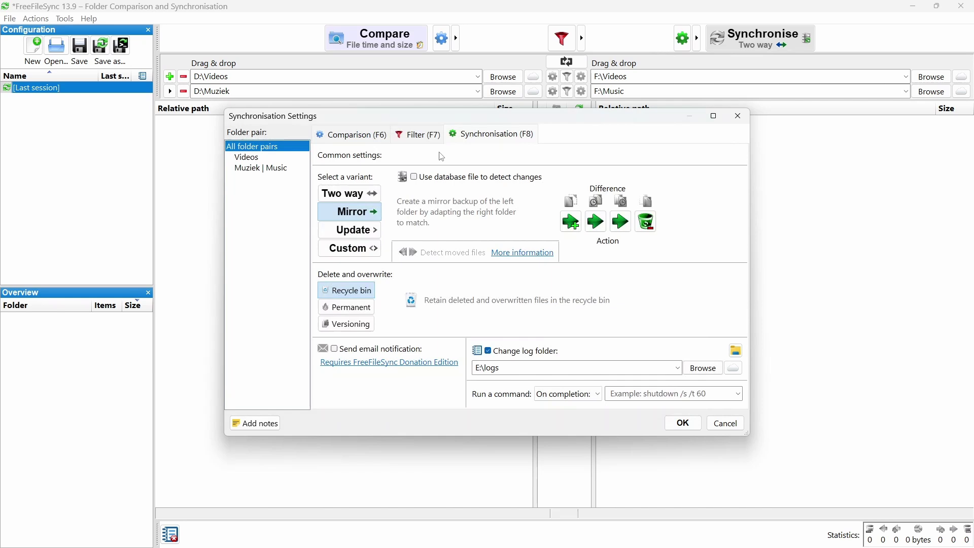
Add *.tmp and *._db to the filter's Exclude list.
{"action": "left_click", "coordinate": [424, 141]}
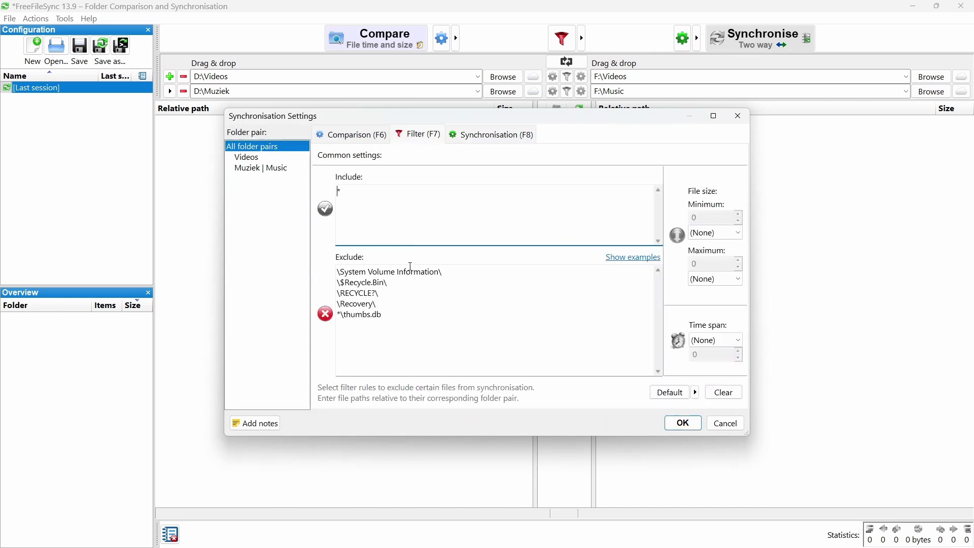
{"action": "left_click", "coordinate": [414, 315]}
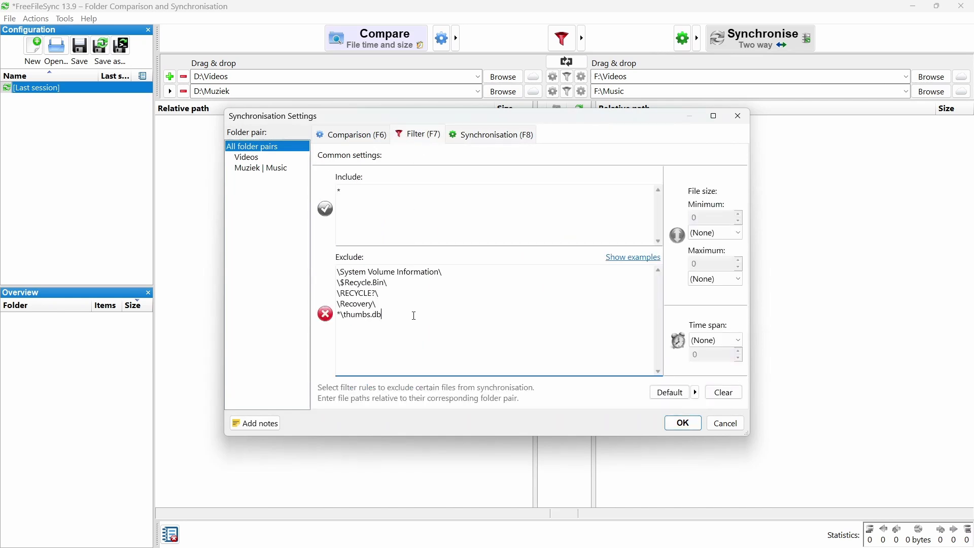
{"action": "type", "text": "*.tmp"}
{"action": "key", "text": "Return"}
{"action": "type", "text": "*._db"}
Turn on Ignore errors and apply the settings with OK.
{"action": "left_click", "coordinate": [362, 143]}
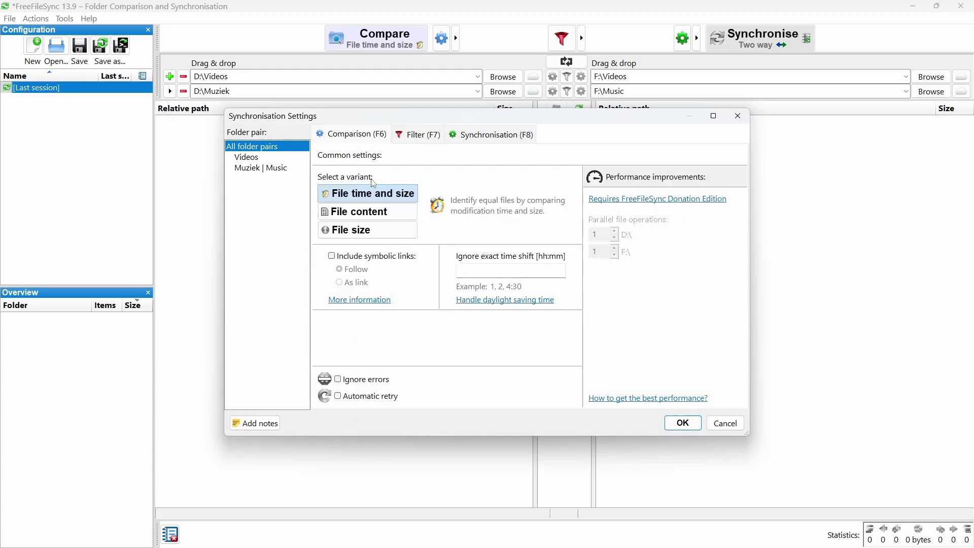
{"action": "left_click", "coordinate": [339, 380]}
{"action": "left_click", "coordinate": [683, 423]}
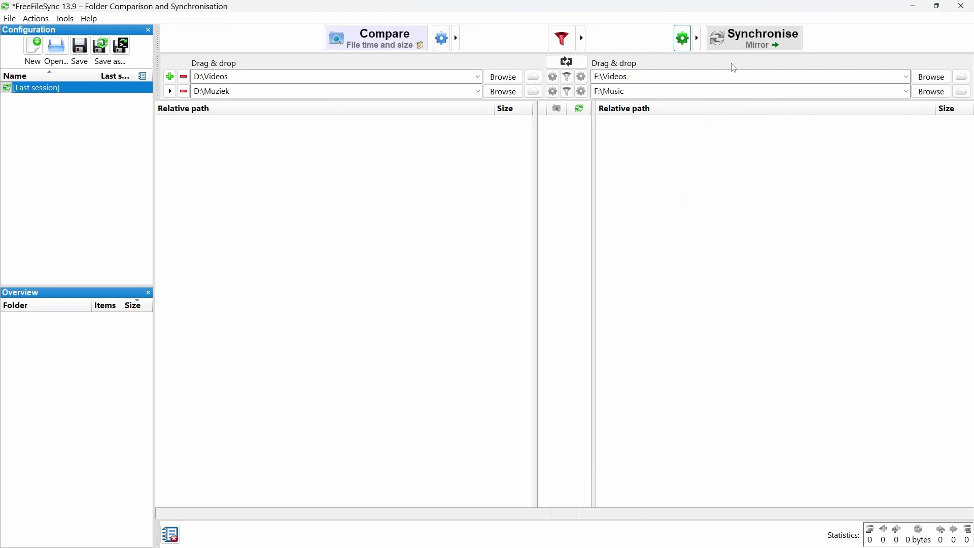
Run the mirror sync of both pairs (42,825 items, 101 GB) and close the summary.
{"action": "left_click", "coordinate": [743, 48]}
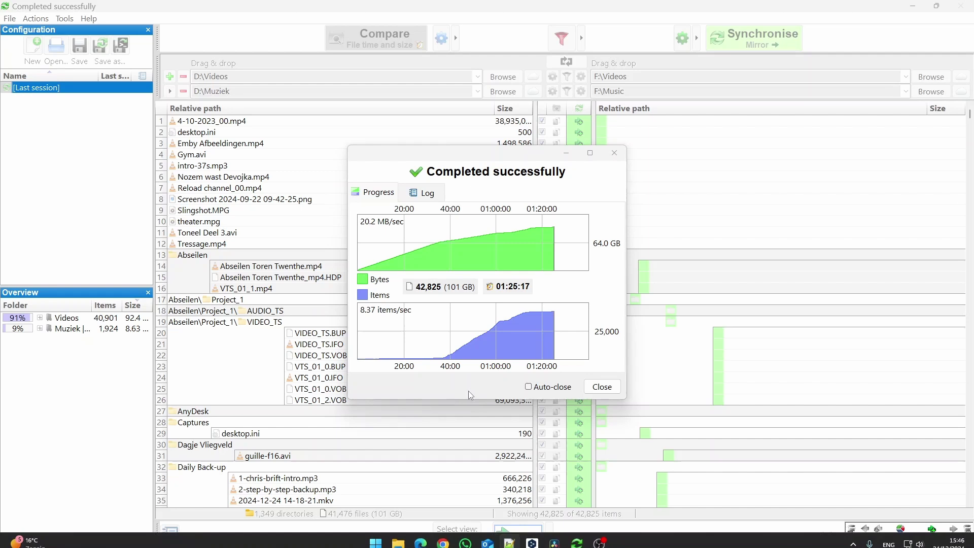
{"action": "left_click", "coordinate": [600, 388]}
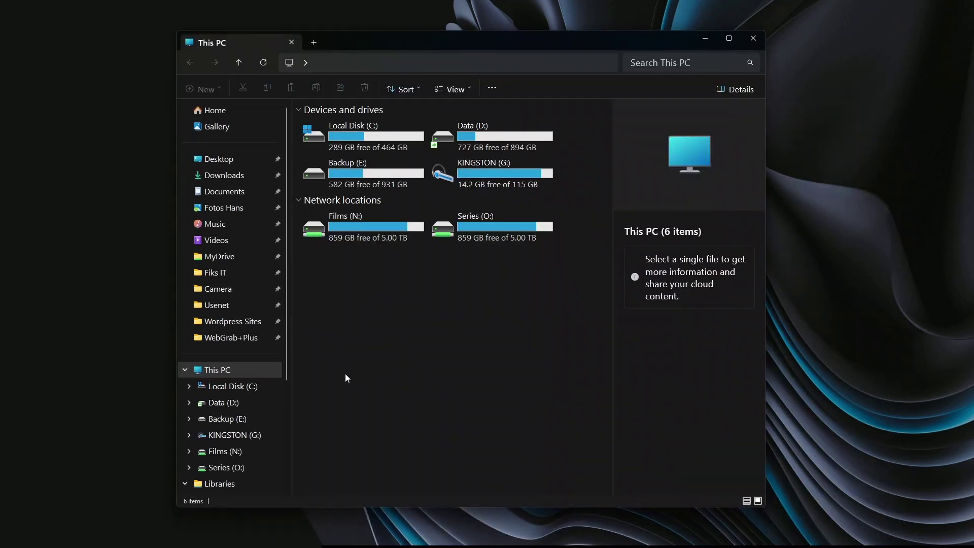
Inspect the Music and Videos backup folders on KINGSTON (G:) in File Explorer.
{"action": "left_click", "coordinate": [251, 439]}
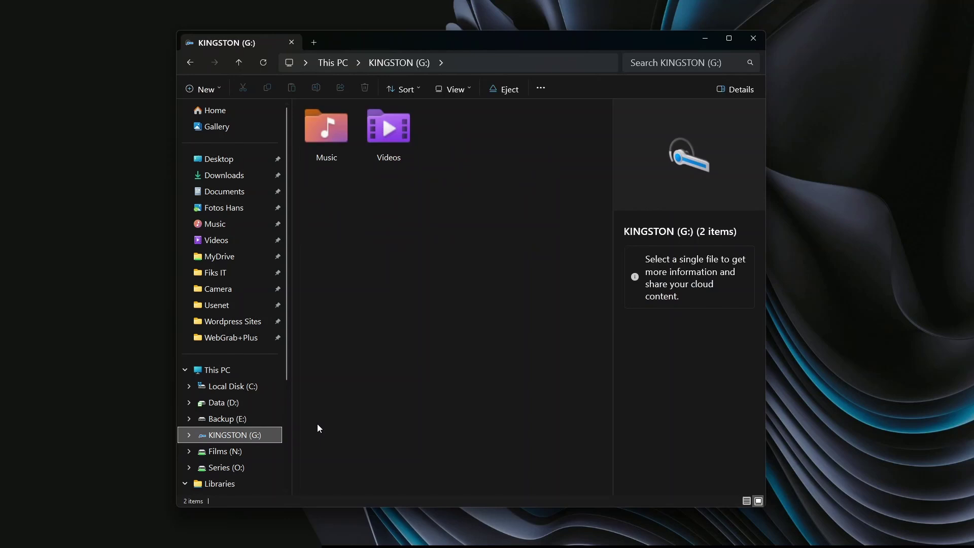
{"action": "double_click", "coordinate": [334, 145]}
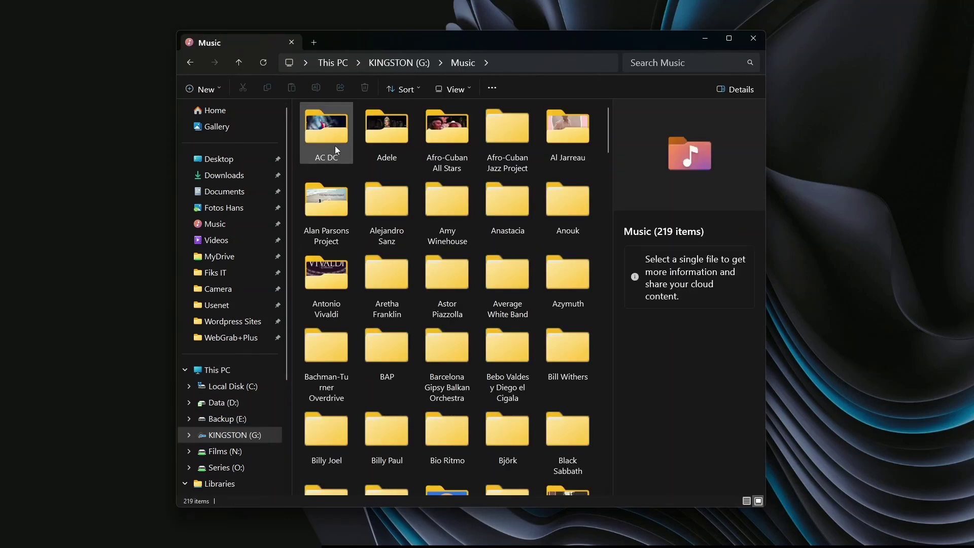
{"action": "left_click", "coordinate": [407, 62]}
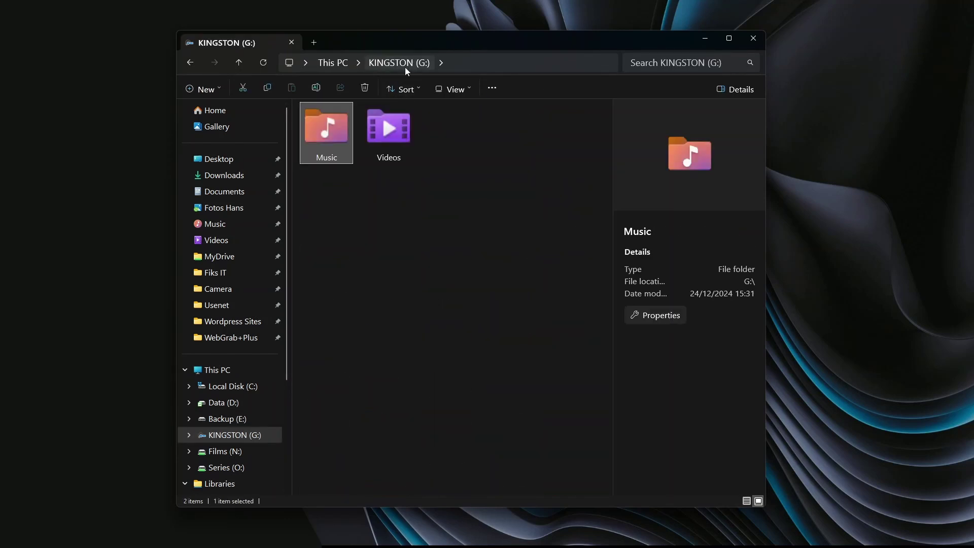
{"action": "double_click", "coordinate": [393, 134]}
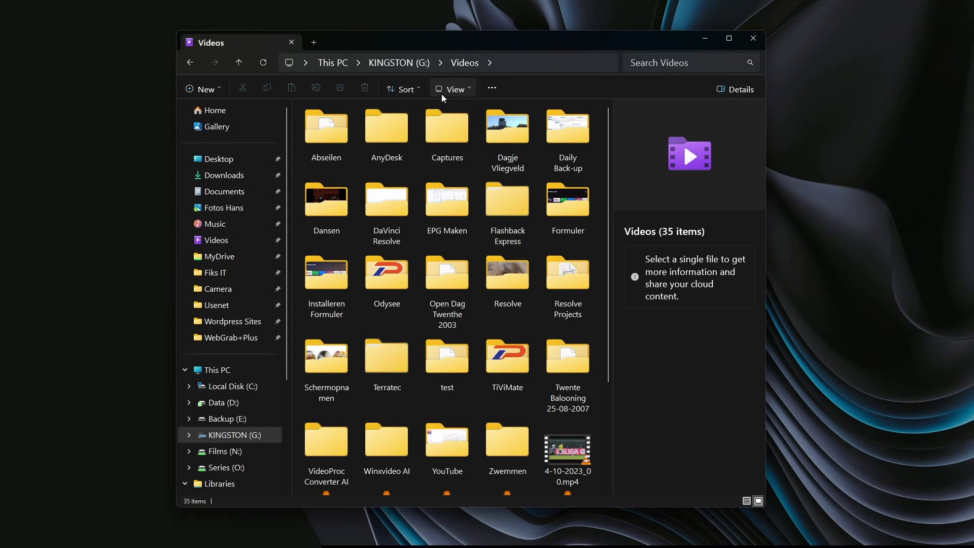
{"action": "left_click", "coordinate": [408, 64]}
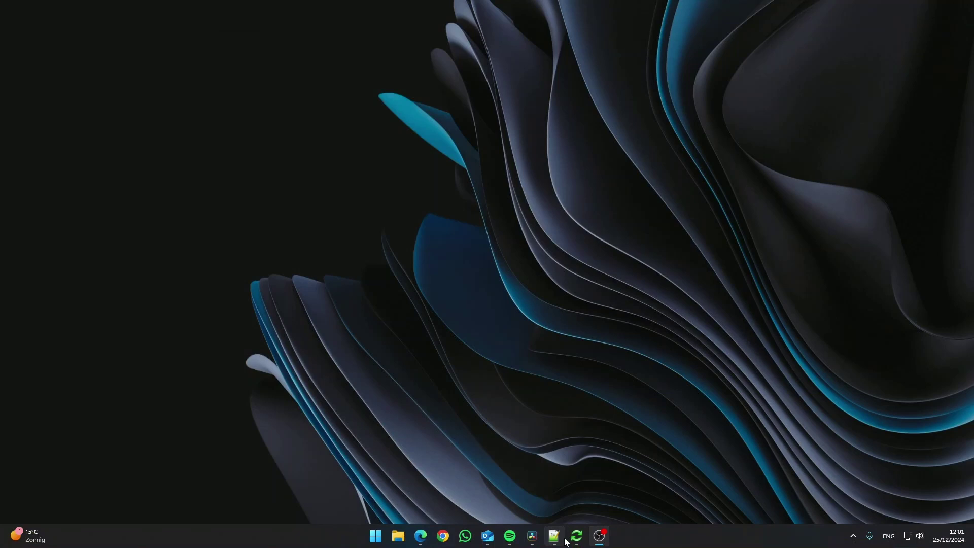
Create a batch job from the FreeFileSync setup with Auto-close enabled.
{"action": "left_click", "coordinate": [577, 535]}
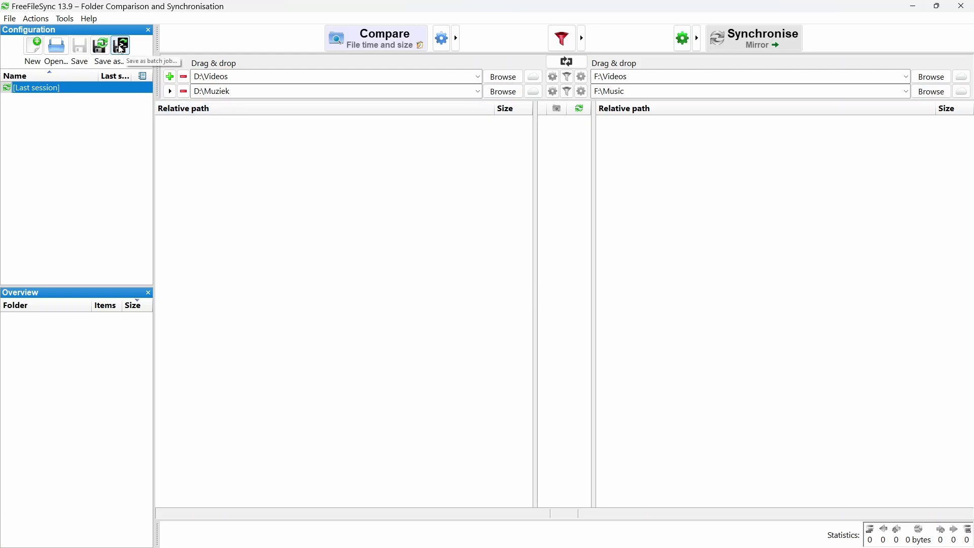
{"action": "left_click", "coordinate": [121, 48]}
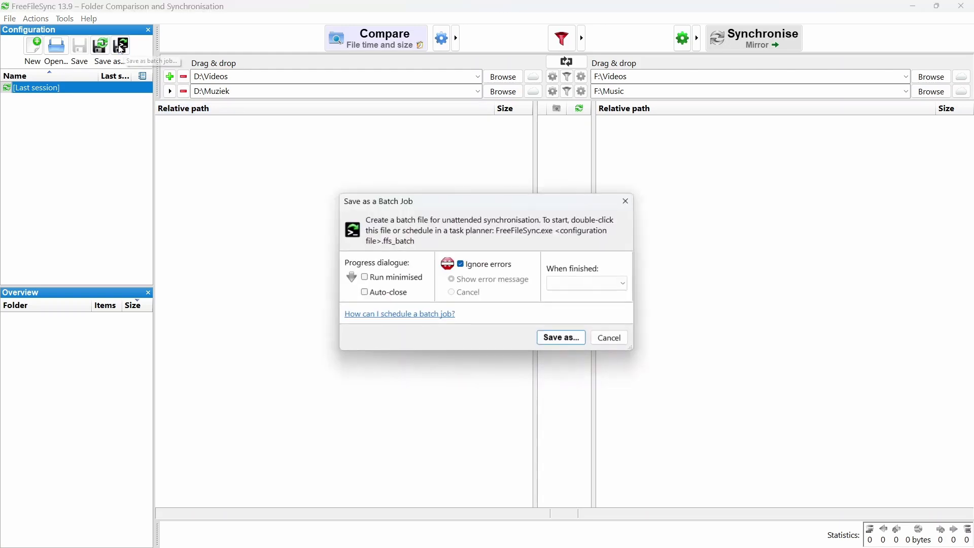
{"action": "left_click", "coordinate": [368, 298]}
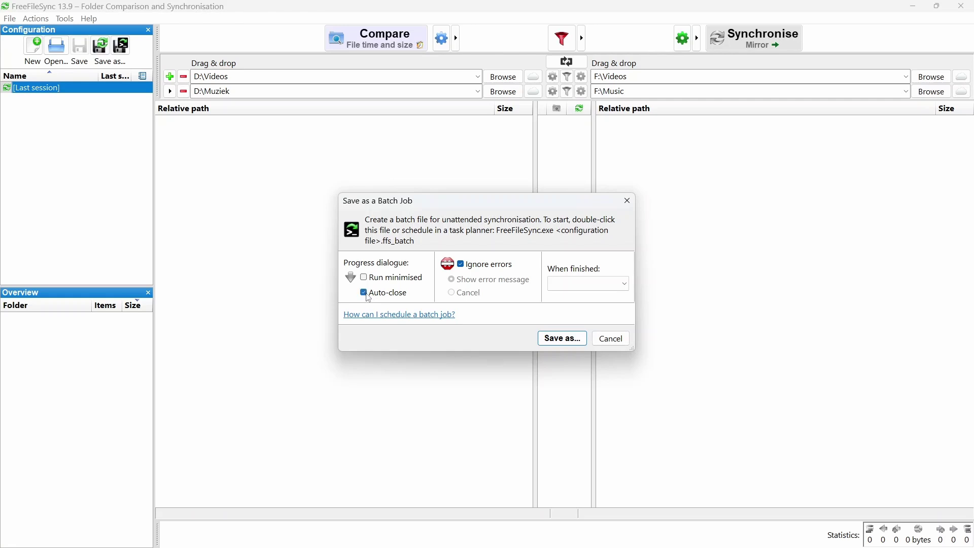
Name the batch file offline-backup and navigate to E:\Scripts to save it.
{"action": "left_click", "coordinate": [563, 339]}
{"action": "type", "text": "off"}
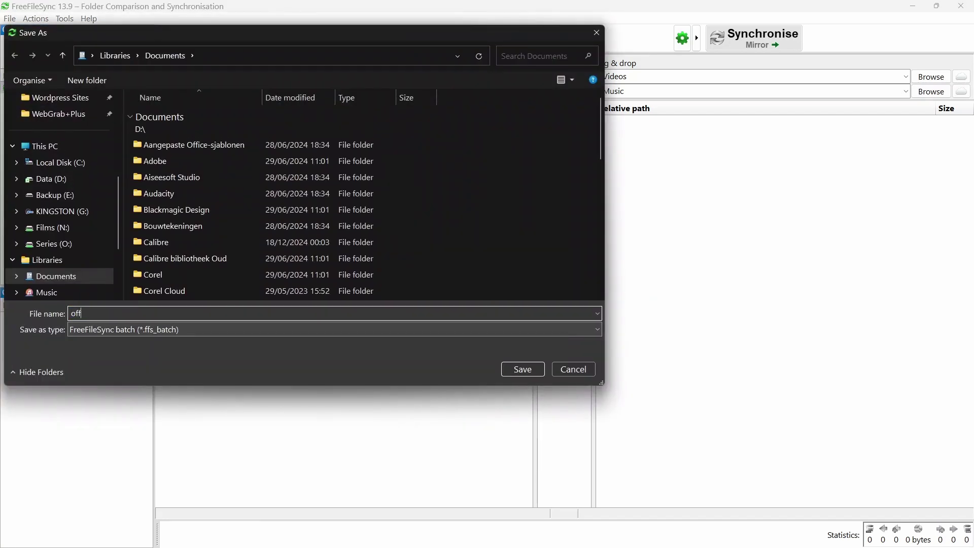
{"action": "type", "text": "line-backup"}
{"action": "left_click", "coordinate": [71, 196]}
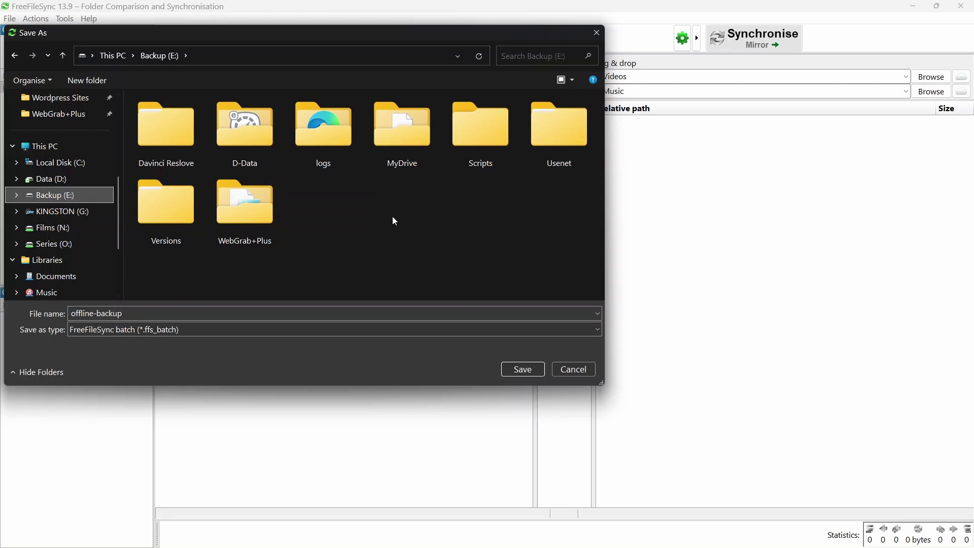
{"action": "double_click", "coordinate": [481, 137]}
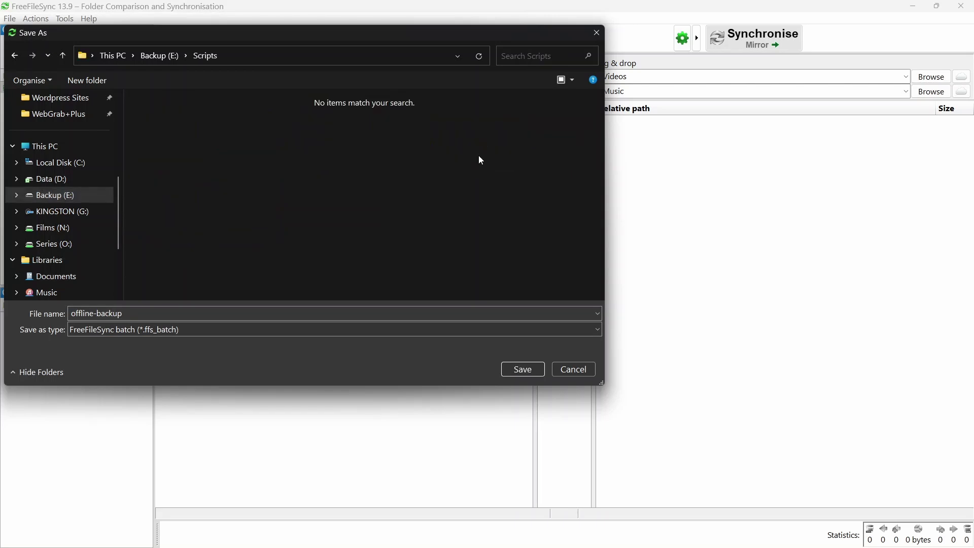
Save the FreeFileSync batch job as offline-backup.
{"action": "left_click", "coordinate": [523, 368]}
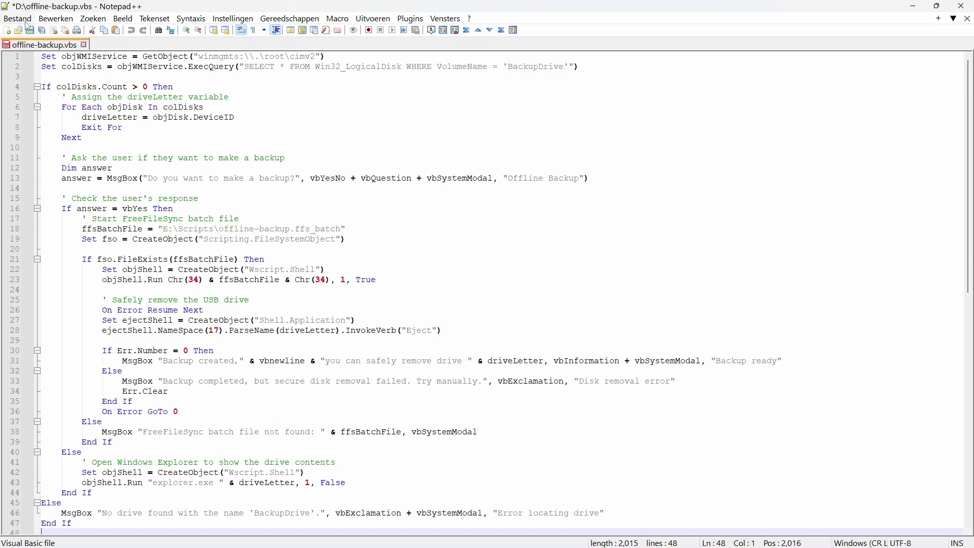
Save the Notepad++ script as offline-backup.vbs in E:\Scripts on Backup (E:).
{"action": "left_click", "coordinate": [27, 20]}
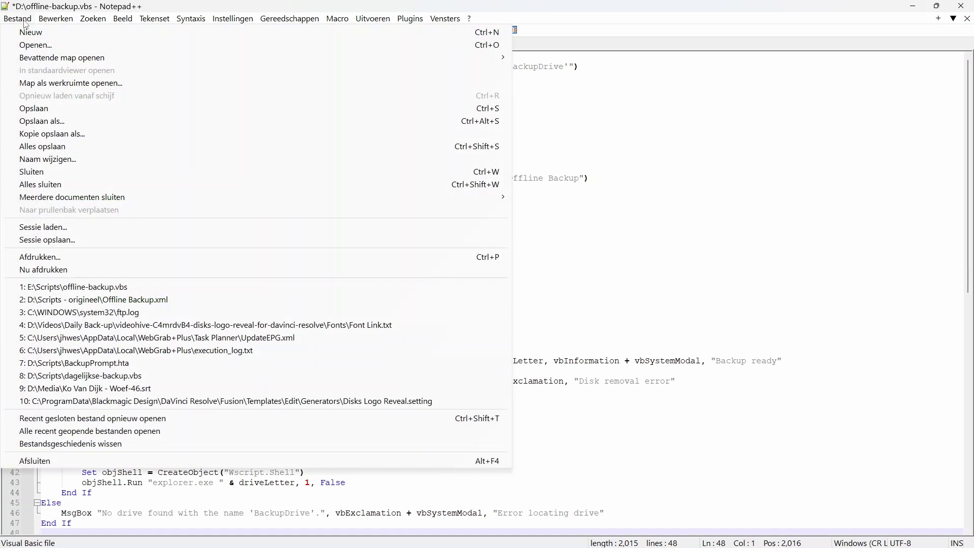
{"action": "left_click", "coordinate": [71, 121]}
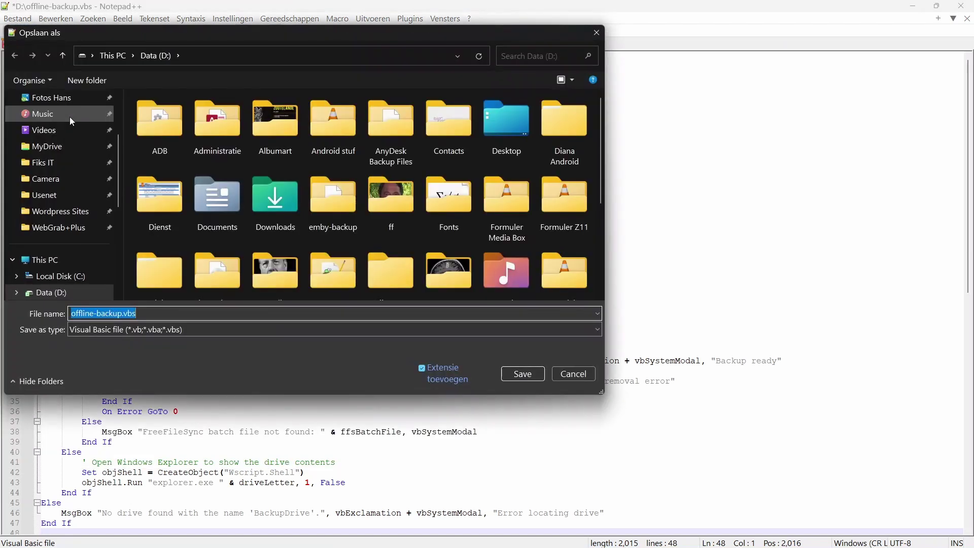
{"action": "scroll", "coordinate": [80, 121], "scroll_direction": "down", "scroll_amount": 3}
{"action": "left_click", "coordinate": [88, 210]}
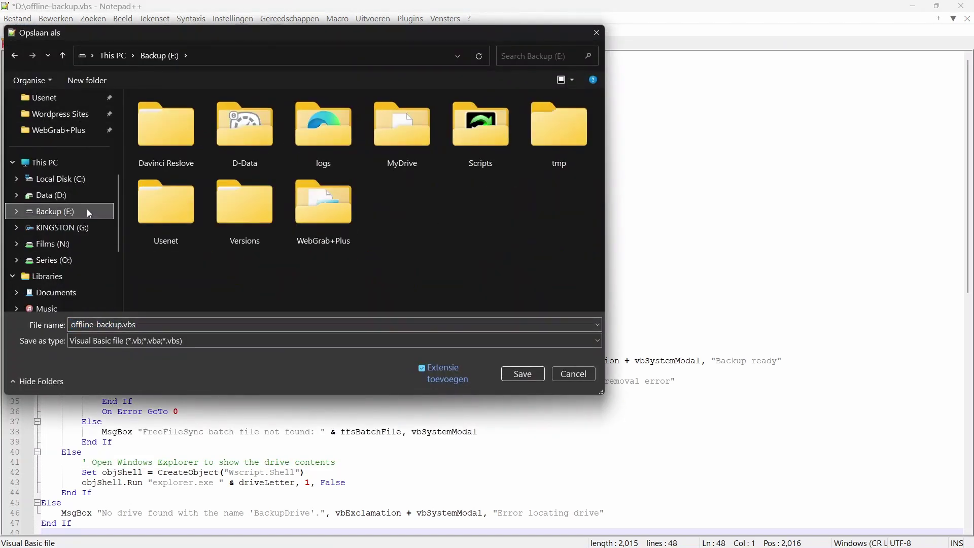
{"action": "double_click", "coordinate": [488, 133]}
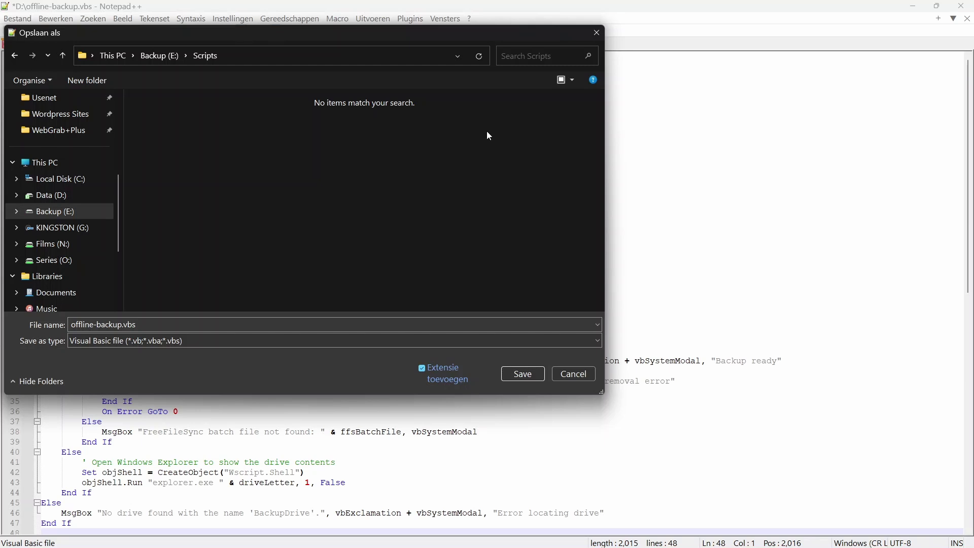
{"action": "left_click", "coordinate": [524, 375]}
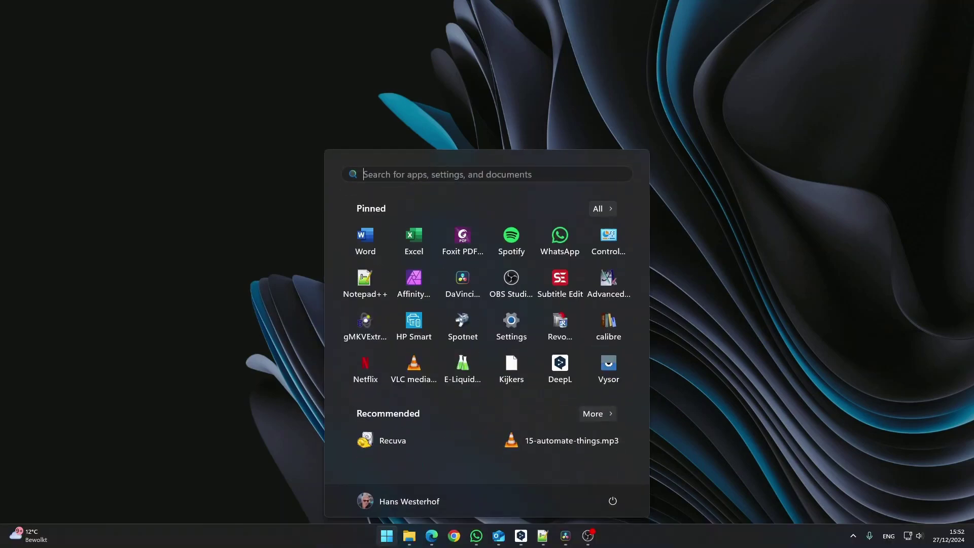
Open Task Scheduler via a Start search for 'task' and widen the Library's Name column.
{"action": "type", "text": "task"}
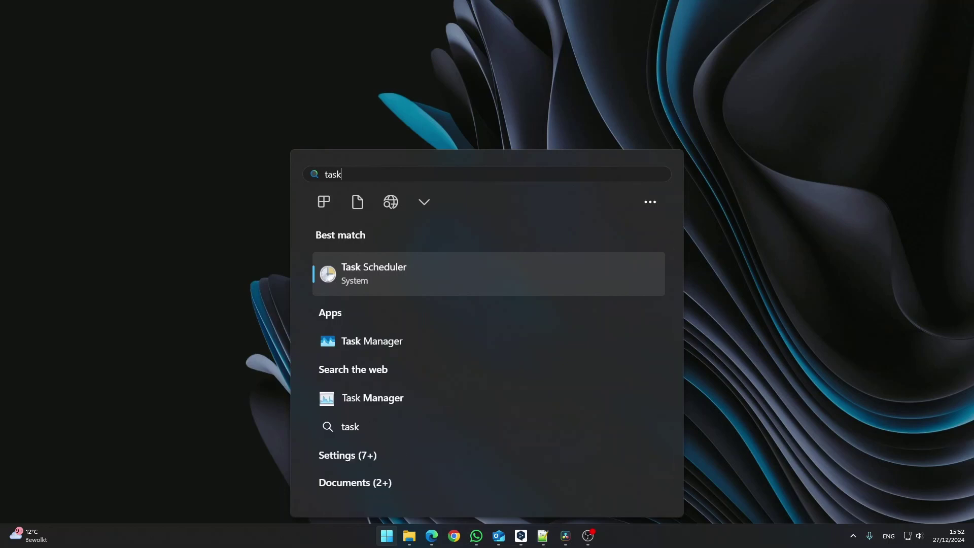
{"action": "key", "text": "Return"}
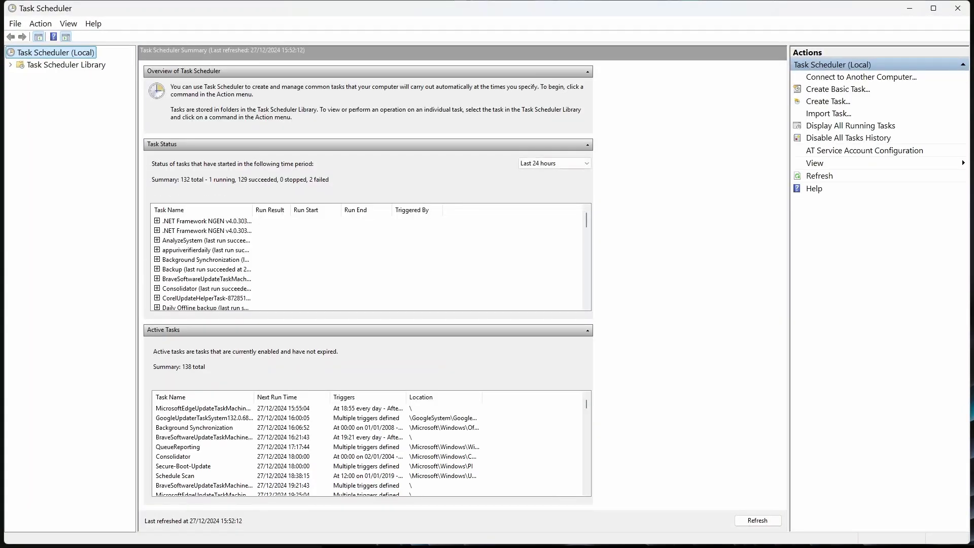
{"action": "left_click", "coordinate": [69, 67]}
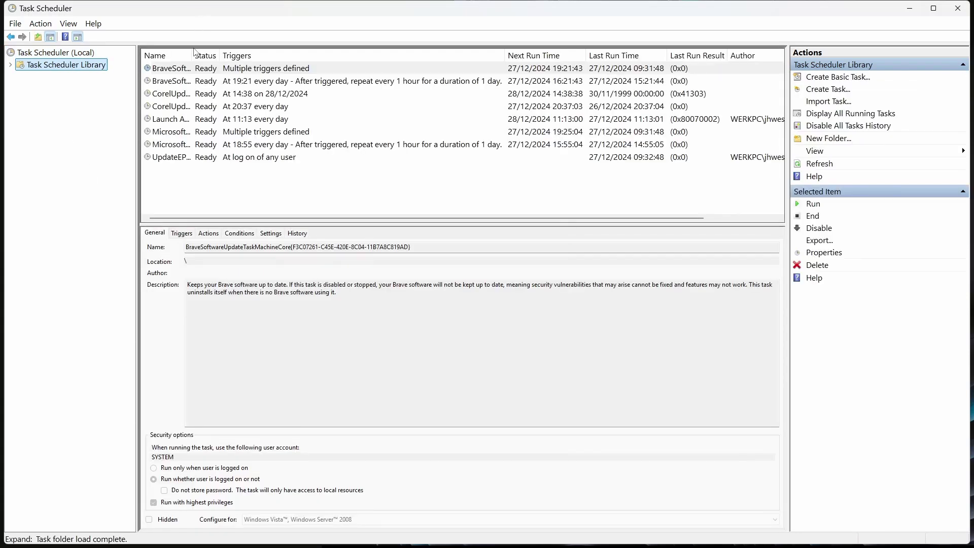
{"action": "left_click_drag", "start_coordinate": [196, 50], "coordinate": [297, 50]}
{"action": "left_click", "coordinate": [297, 71]}
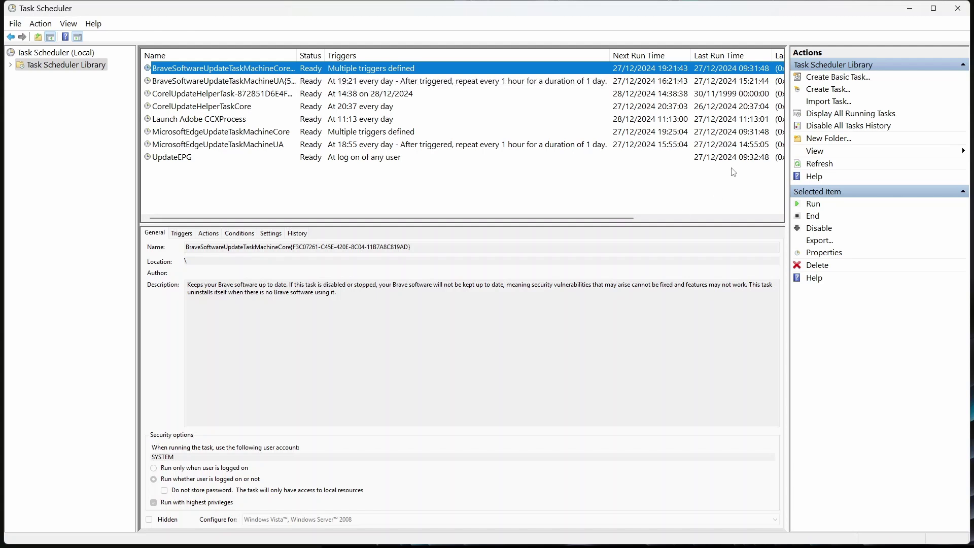
{"action": "left_click", "coordinate": [836, 92]}
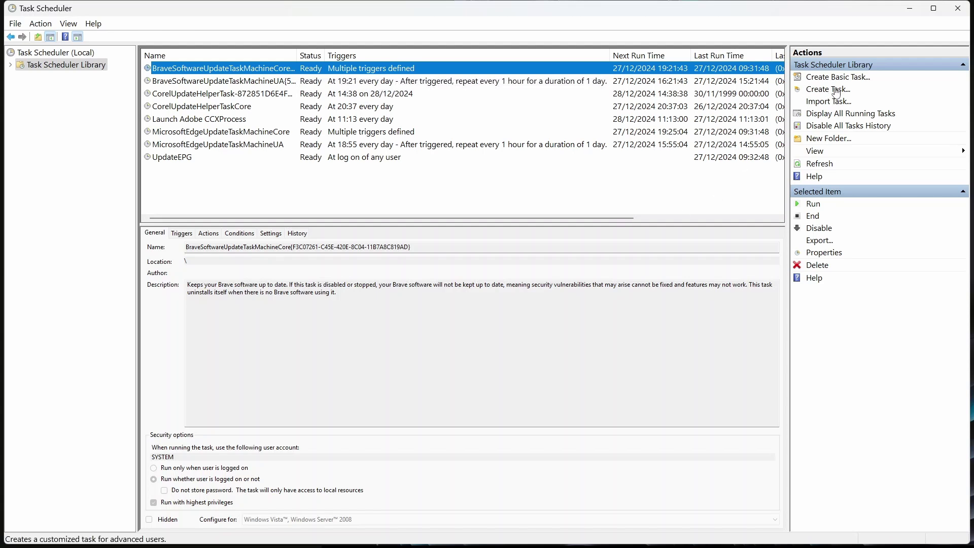
Name the task 'Daily Offline Backup' with description 'Create an offline backup on connection external drive'.
{"action": "type", "text": "Daily Offli"}
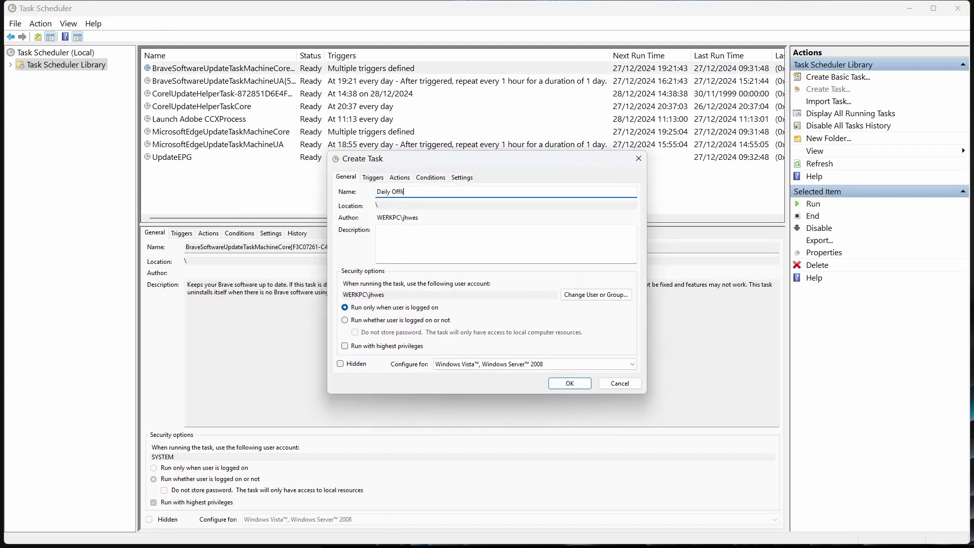
{"action": "type", "text": "ne Backup"}
{"action": "left_click", "coordinate": [436, 237]}
{"action": "type", "text": "Create an offlin"}
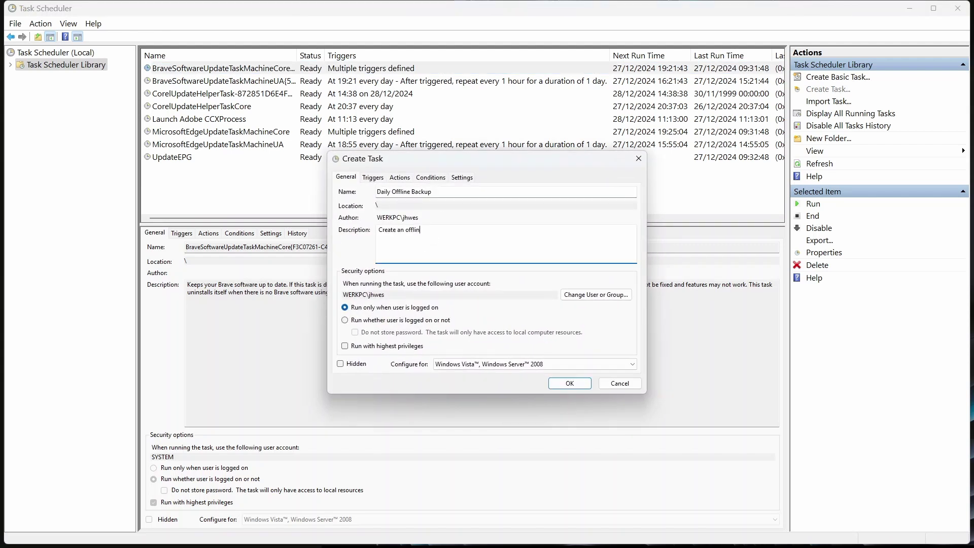
{"action": "type", "text": "e backup on connection external drive"}
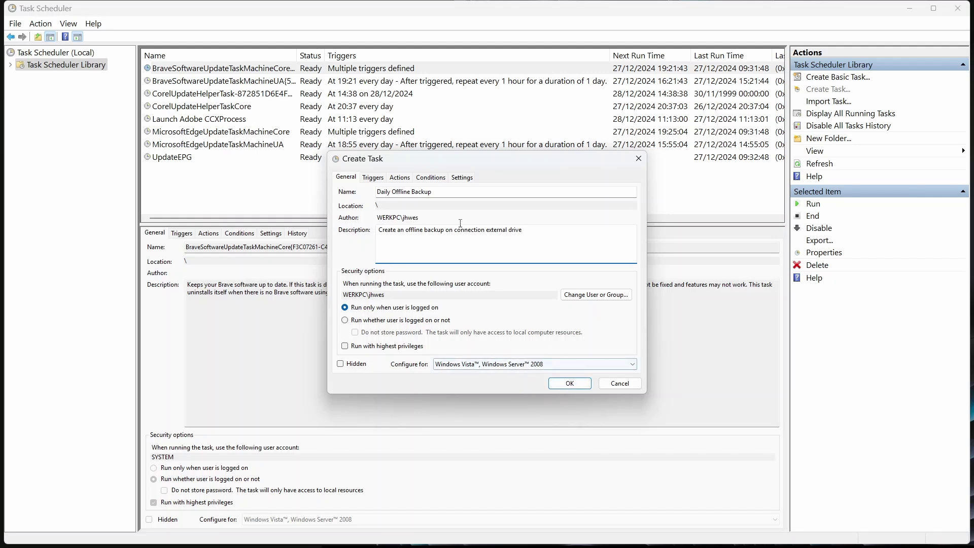
{"action": "left_click", "coordinate": [373, 178]}
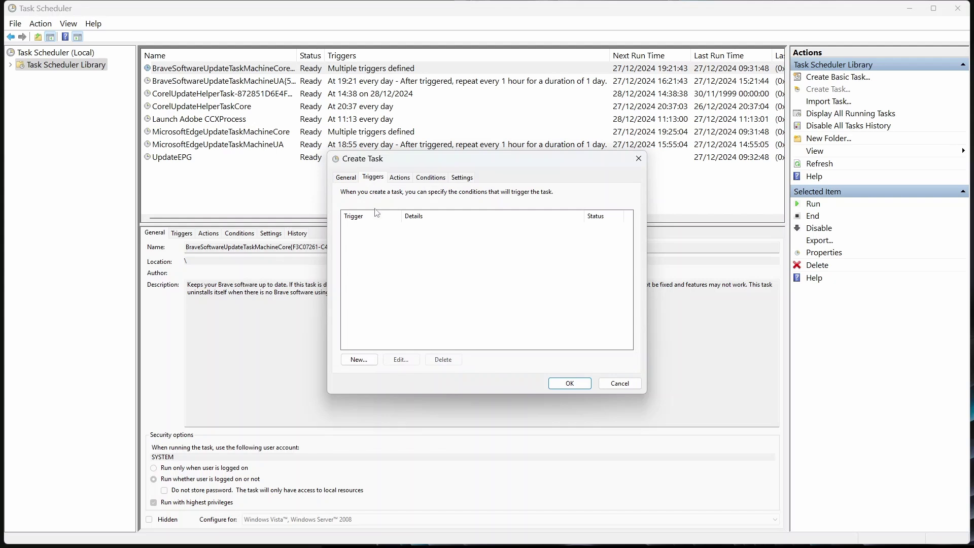
Add a new trigger that begins the task On an event.
{"action": "left_click", "coordinate": [366, 363]}
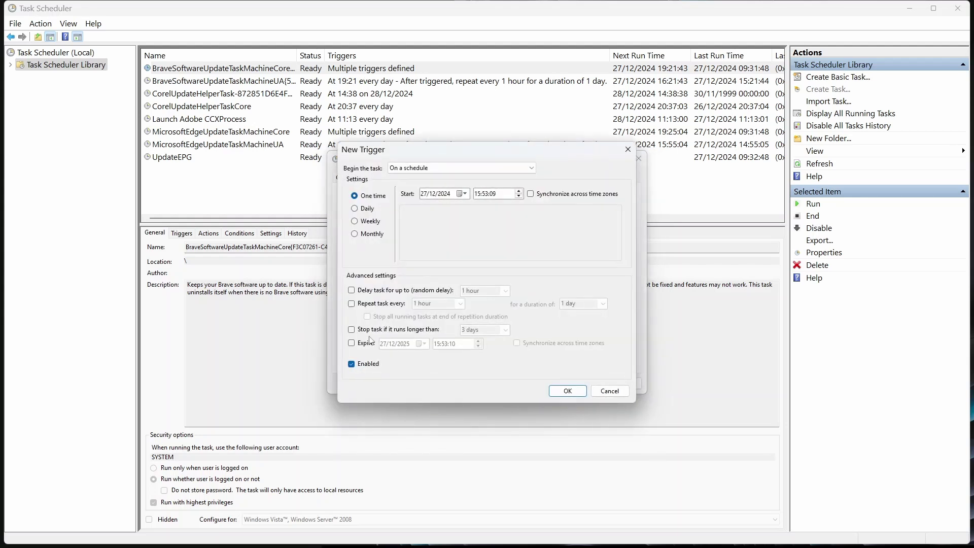
{"action": "left_click", "coordinate": [439, 169]}
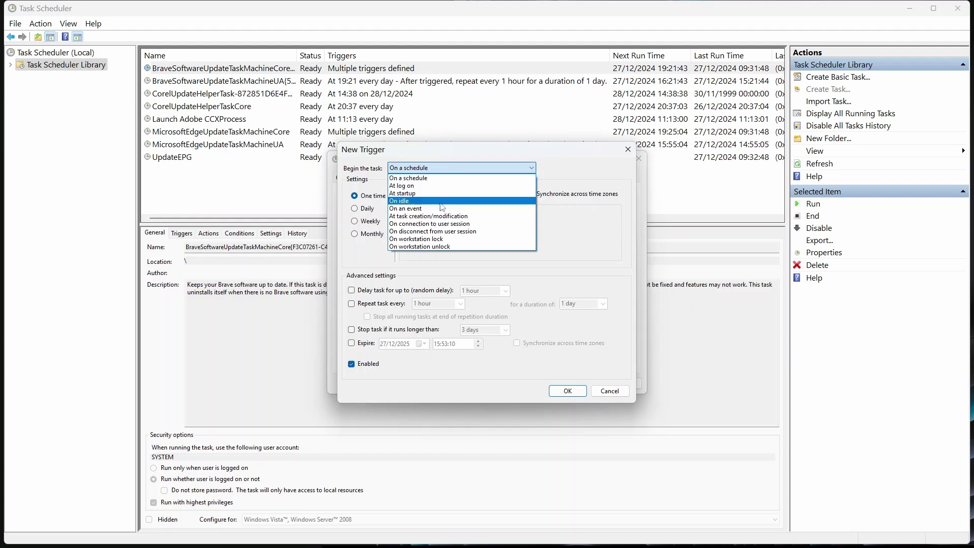
{"action": "left_click", "coordinate": [441, 208]}
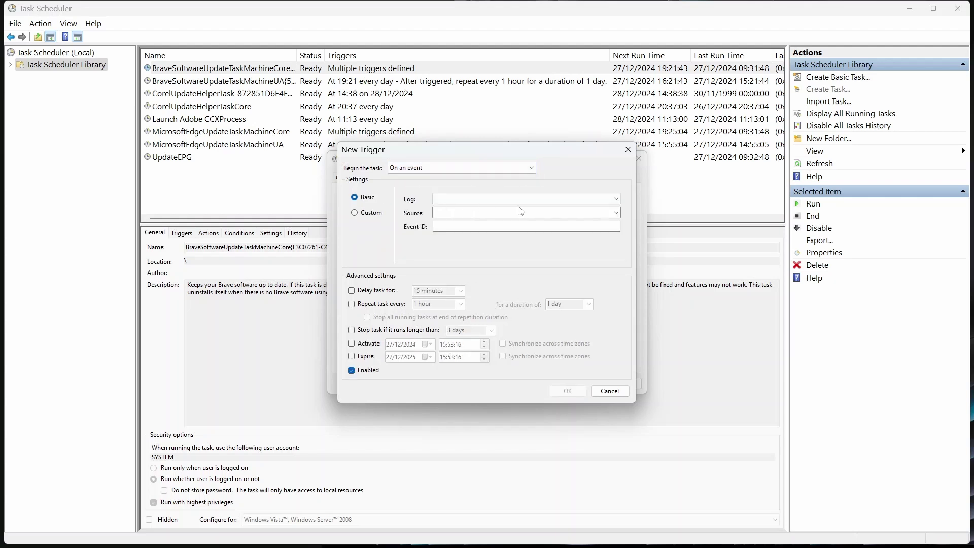
Set the trigger to the DriverFrameworks-UserMode/Operational log, source DriverFrameworks-UserMode, Event ID 2003, enabled.
{"action": "left_click", "coordinate": [616, 199]}
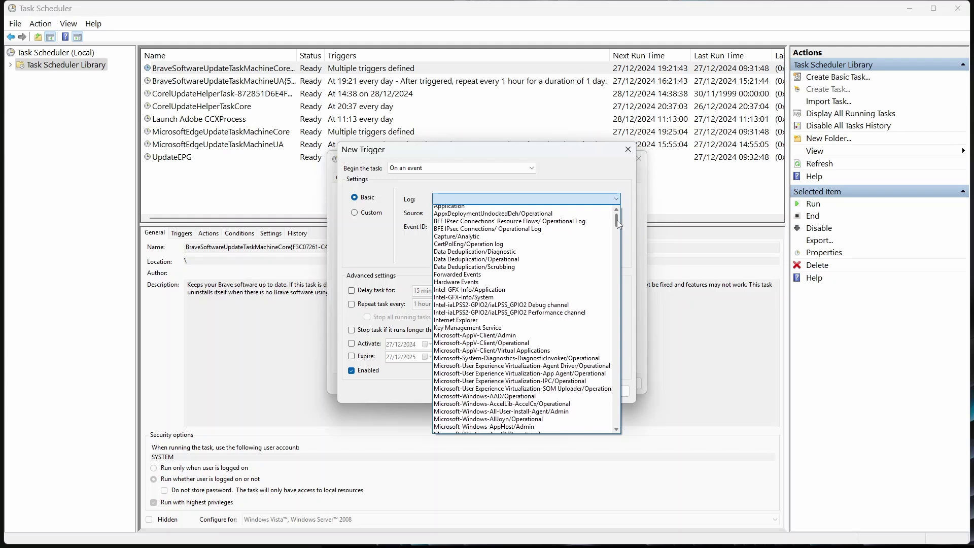
{"action": "left_click_drag", "start_coordinate": [617, 219], "coordinate": [621, 281]}
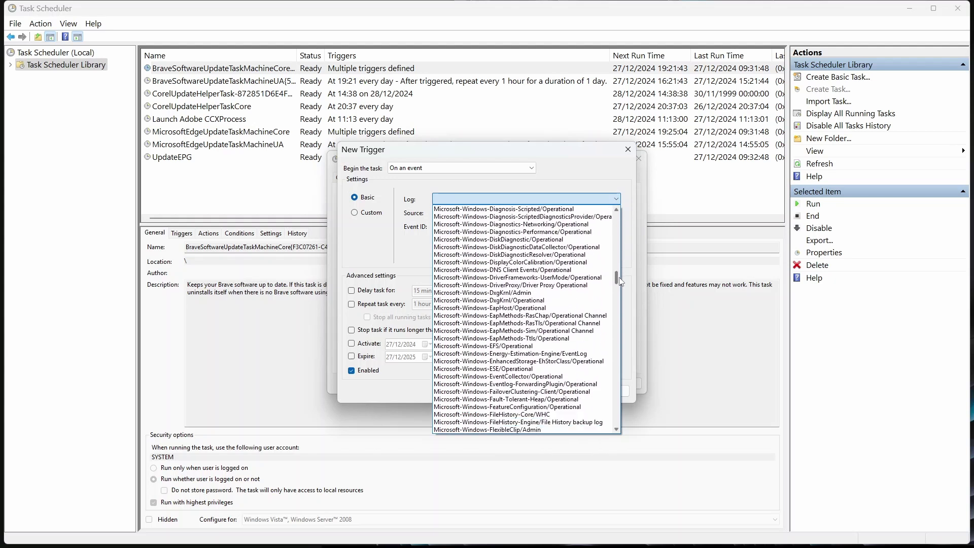
{"action": "left_click", "coordinate": [552, 278]}
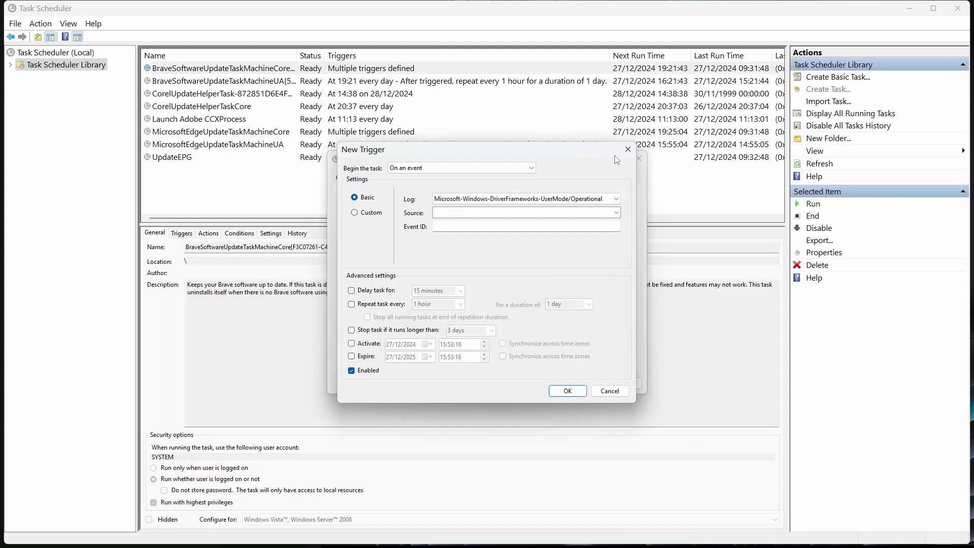
{"action": "left_click", "coordinate": [617, 214]}
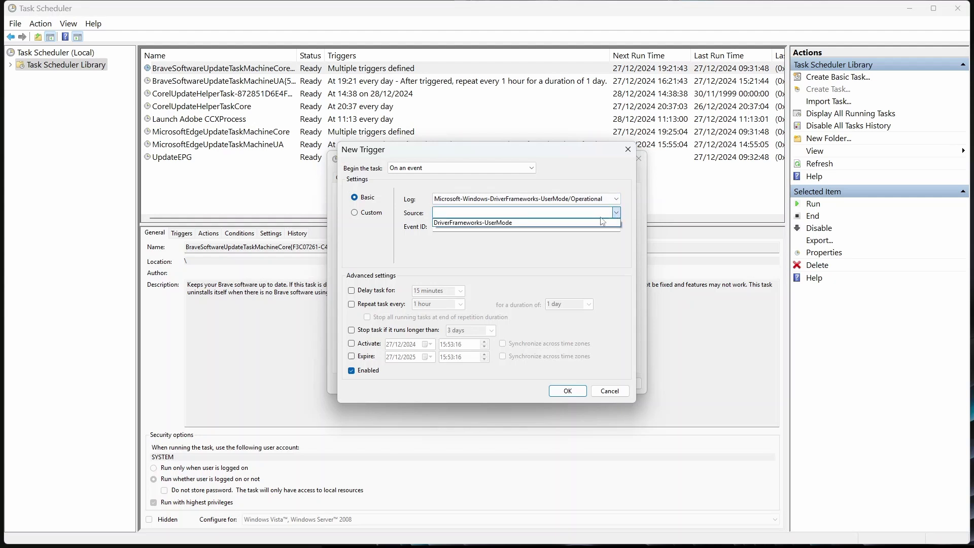
{"action": "left_click", "coordinate": [592, 222]}
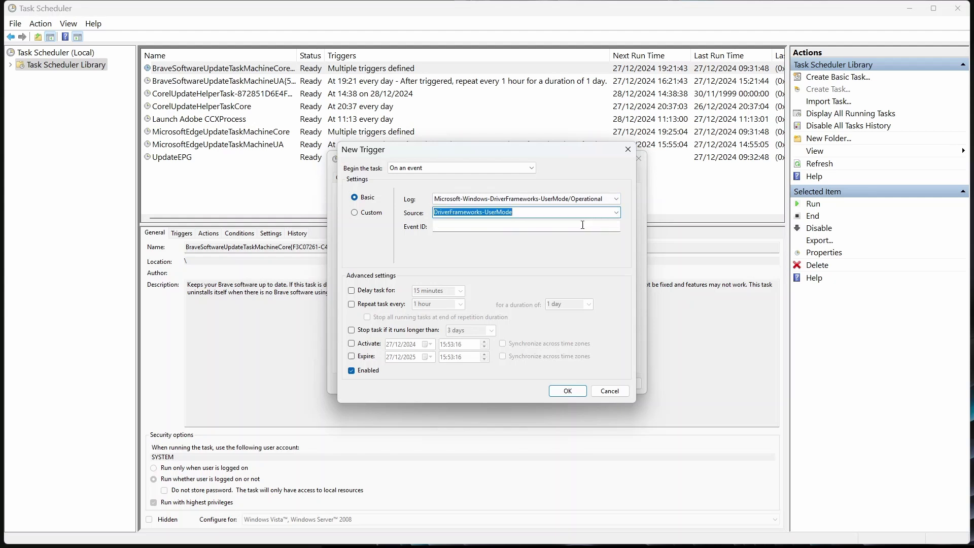
{"action": "left_click", "coordinate": [582, 224]}
{"action": "type", "text": "2"}
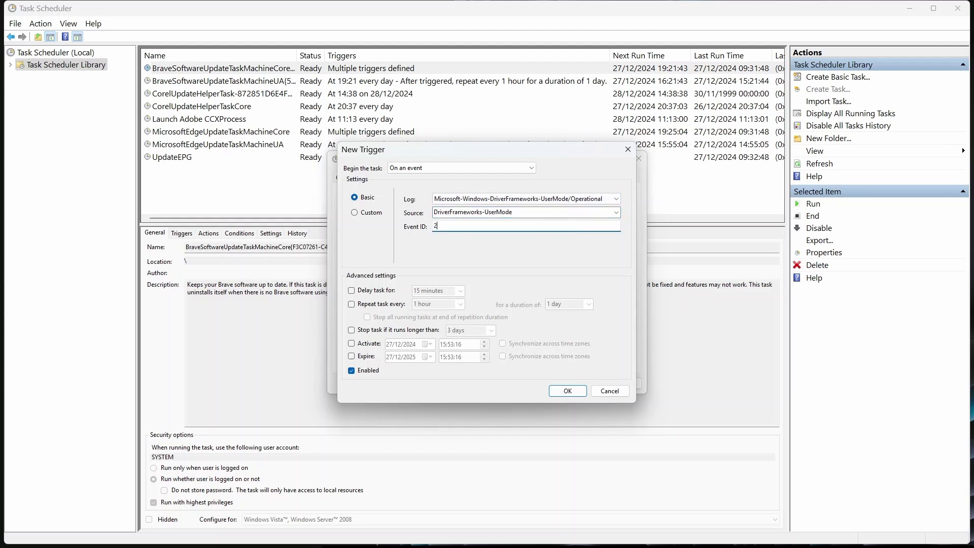
{"action": "type", "text": "003"}
{"action": "left_click", "coordinate": [352, 372]}
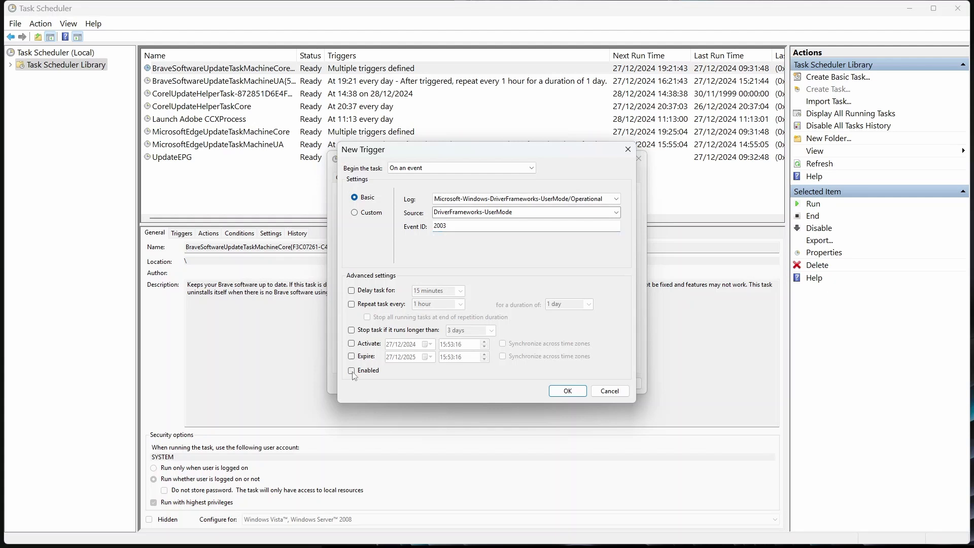
{"action": "left_click", "coordinate": [352, 371]}
{"action": "left_click", "coordinate": [567, 394]}
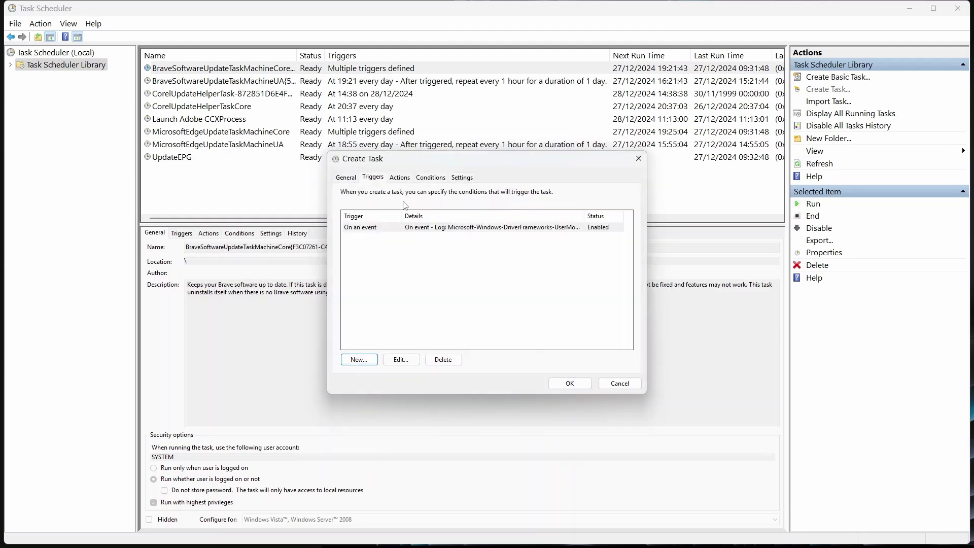
Add a Start a program action running E:\Scripts\offline-backup.vbs and save the task.
{"action": "left_click", "coordinate": [407, 180]}
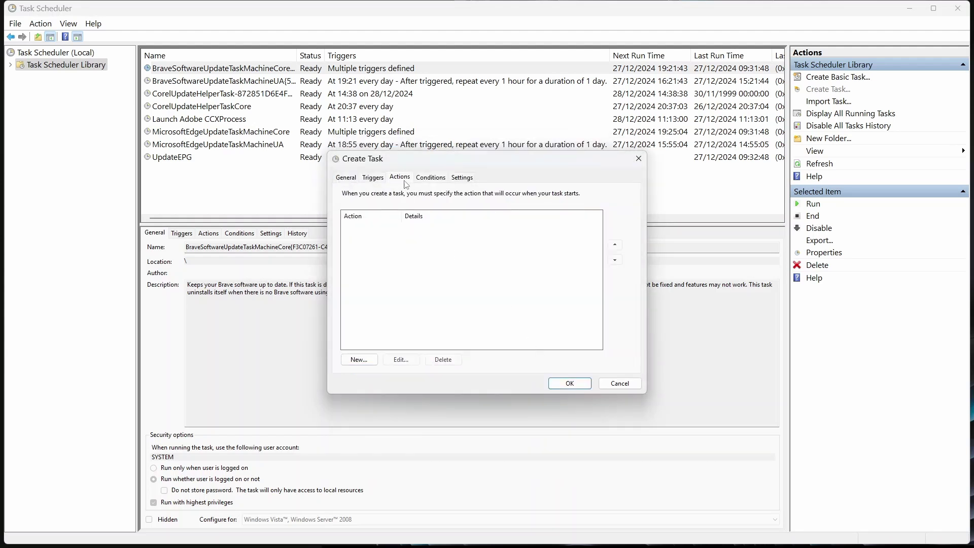
{"action": "left_click", "coordinate": [360, 358]}
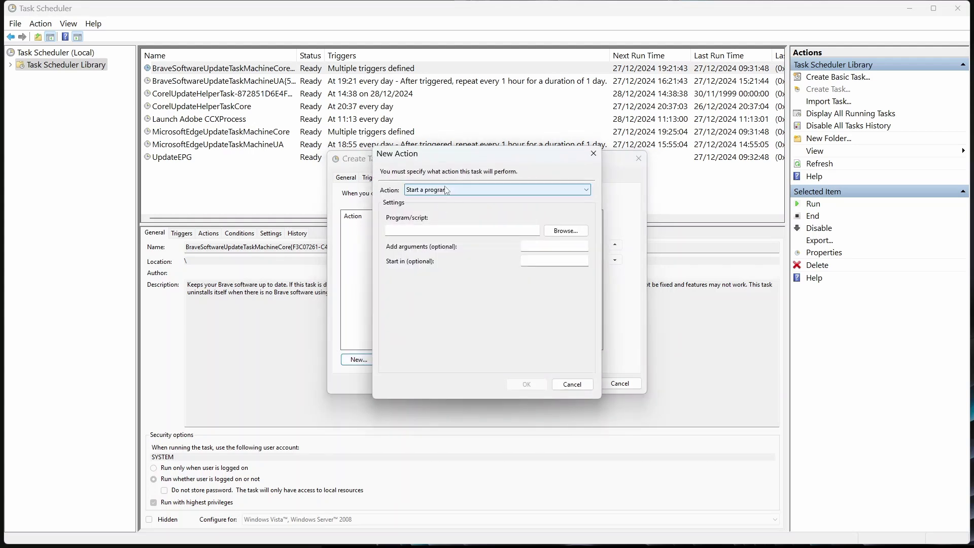
{"action": "left_click", "coordinate": [564, 234]}
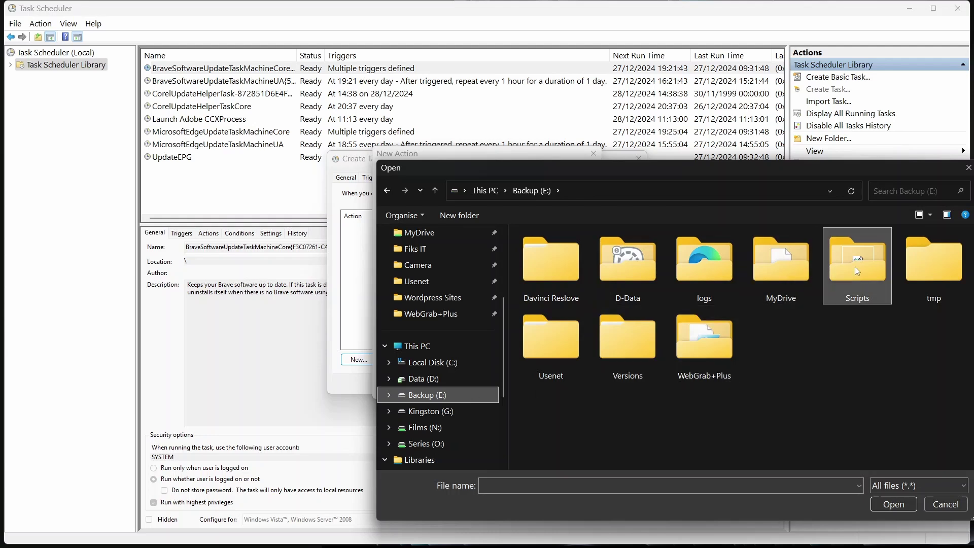
{"action": "double_click", "coordinate": [855, 269]}
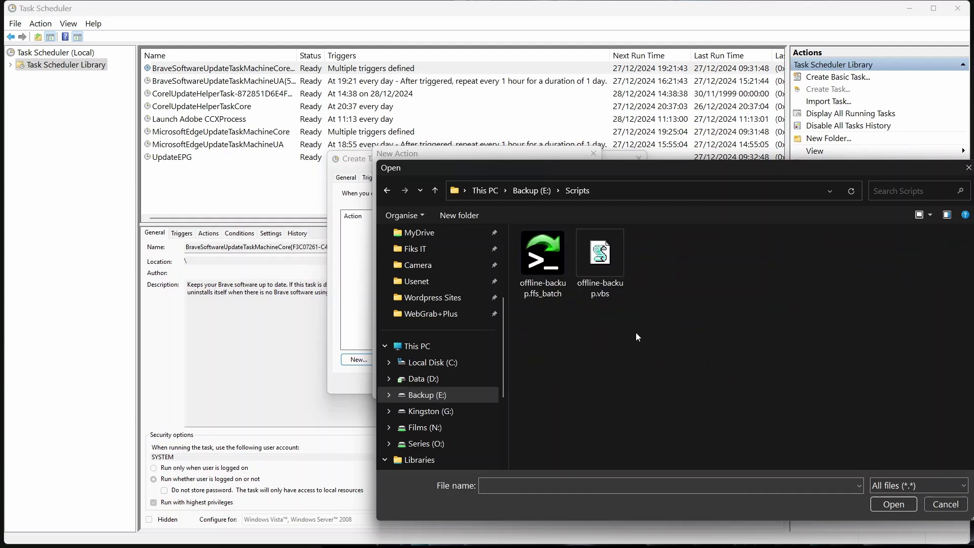
{"action": "double_click", "coordinate": [599, 274]}
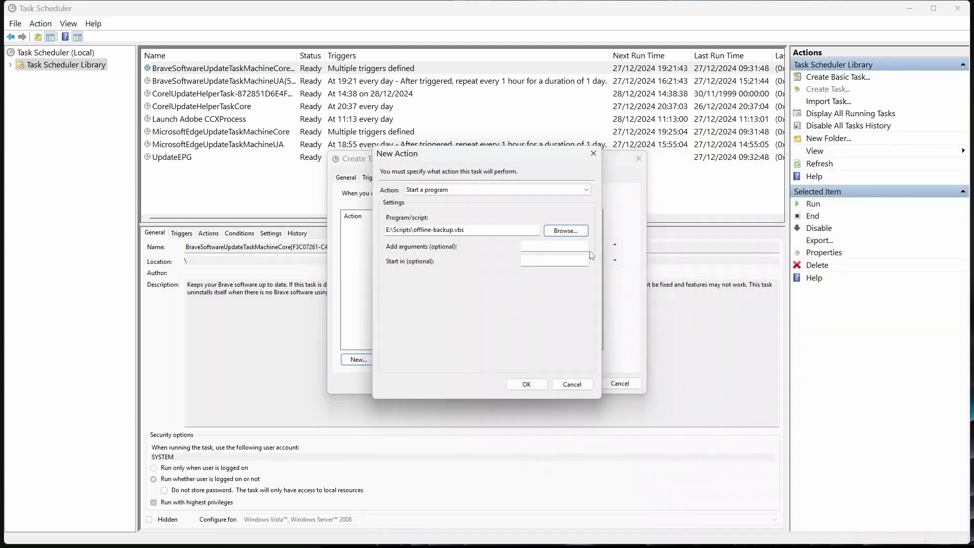
{"action": "left_click", "coordinate": [518, 387]}
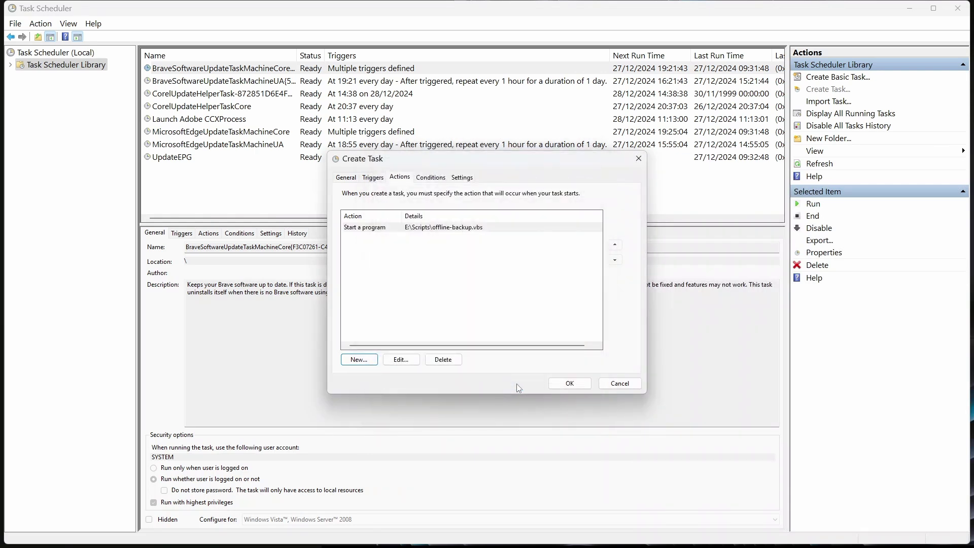
{"action": "left_click", "coordinate": [570, 383]}
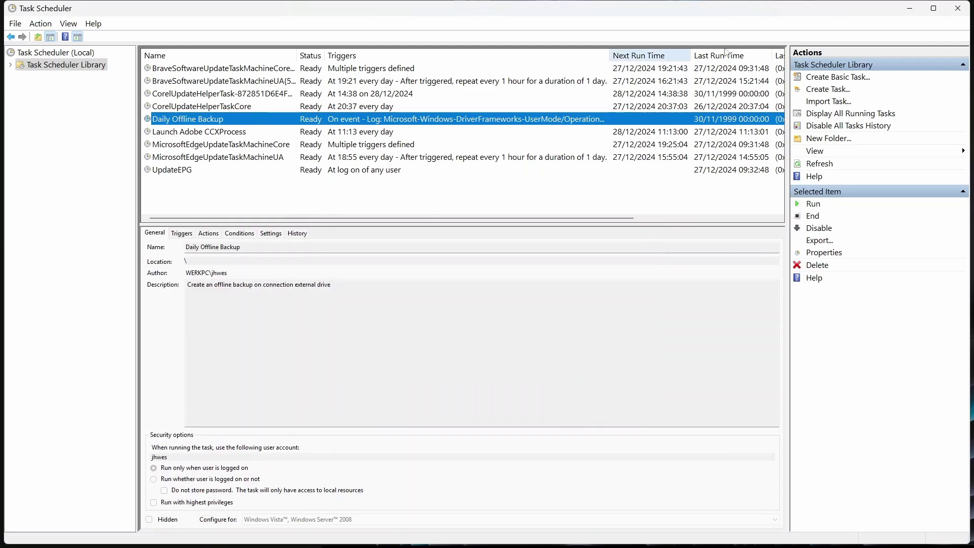
Close Task Scheduler and launch Event Viewer by searching 'event'.
{"action": "left_click", "coordinate": [950, 14]}
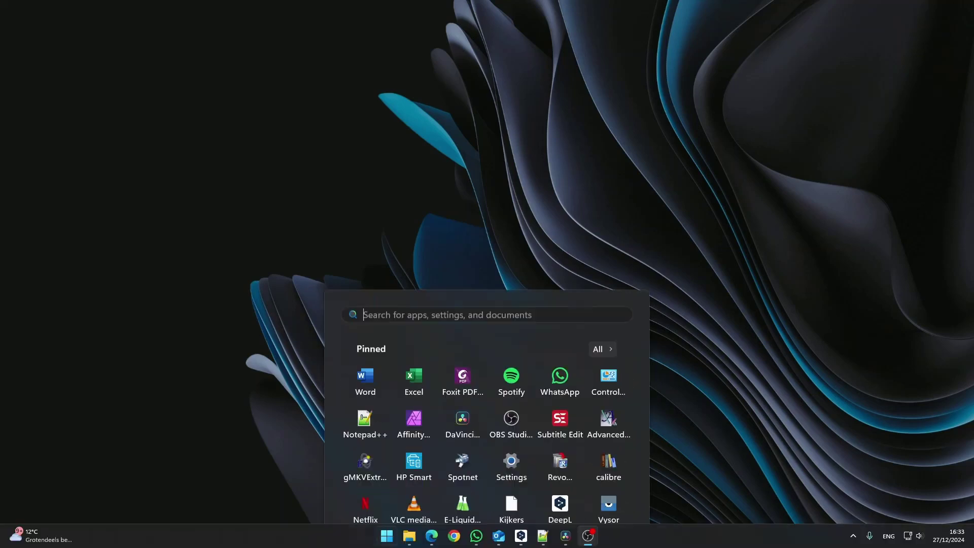
{"action": "type", "text": "event"}
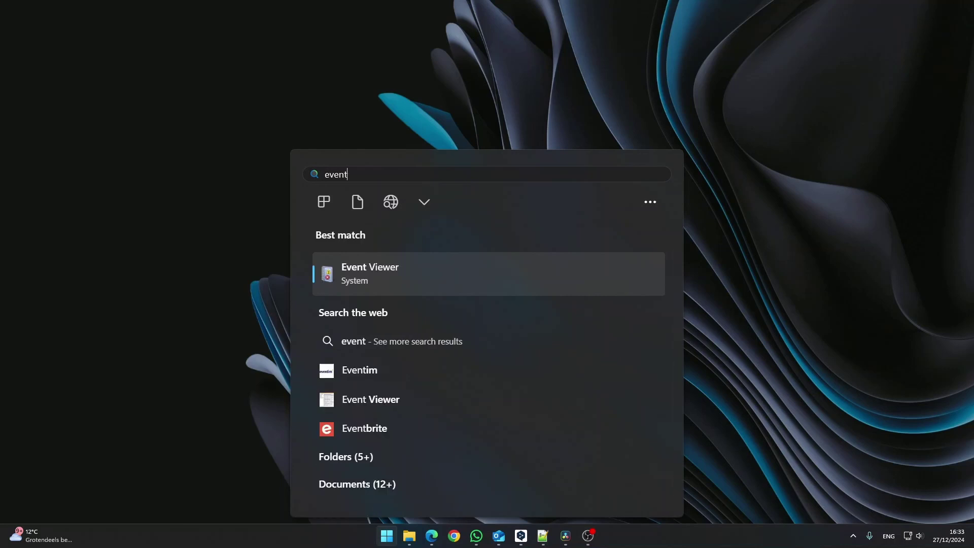
{"action": "key", "text": "Return"}
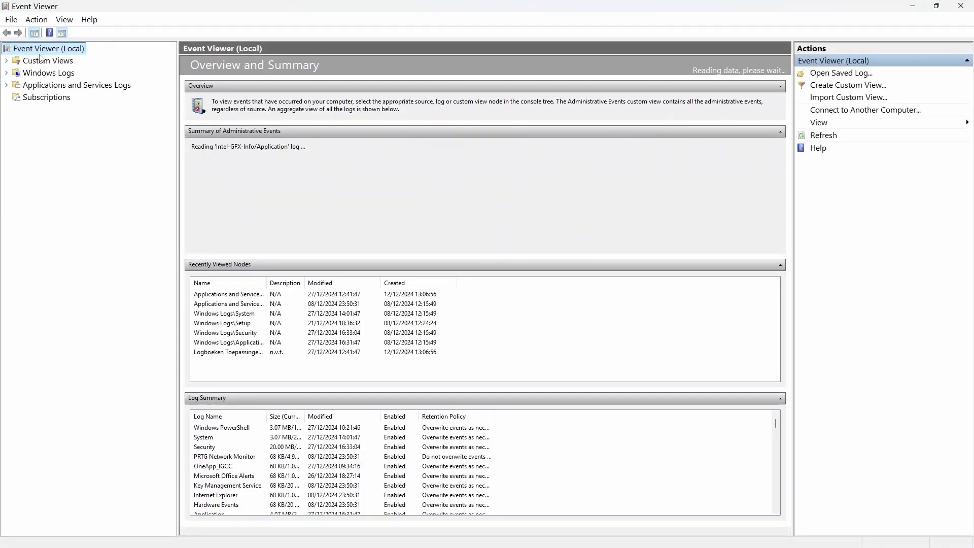
Enable the Microsoft > Windows > DriverFrameworks-UserMode Operational log.
{"action": "left_click", "coordinate": [6, 85]}
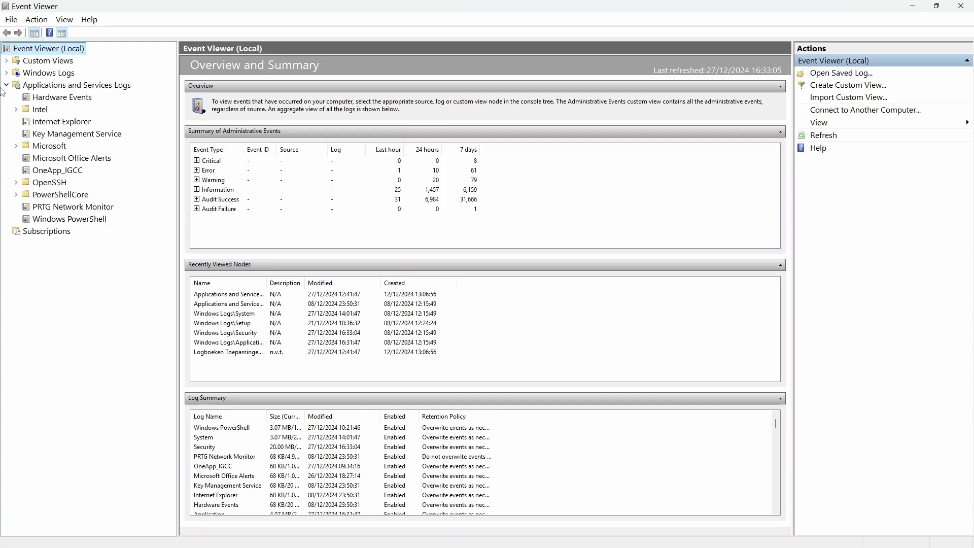
{"action": "left_click", "coordinate": [16, 146]}
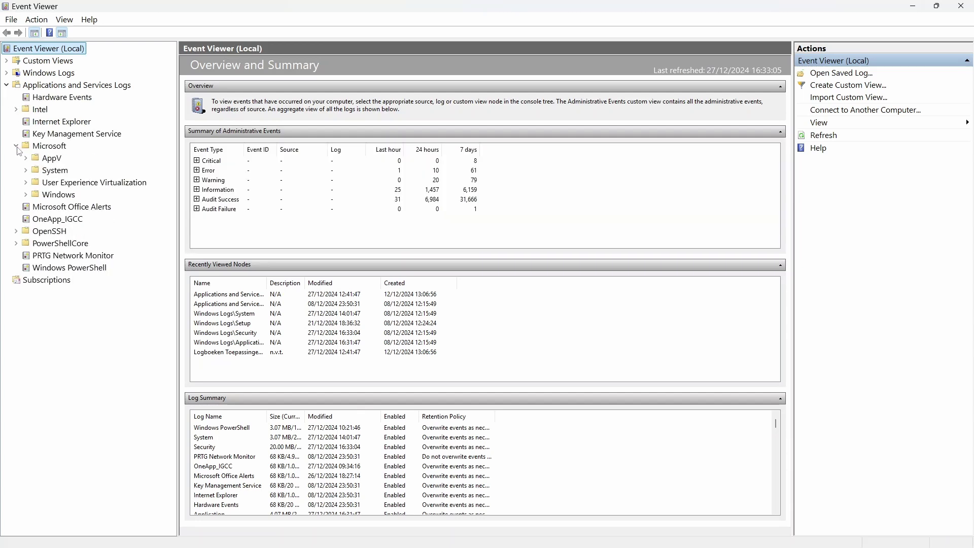
{"action": "left_click", "coordinate": [26, 195]}
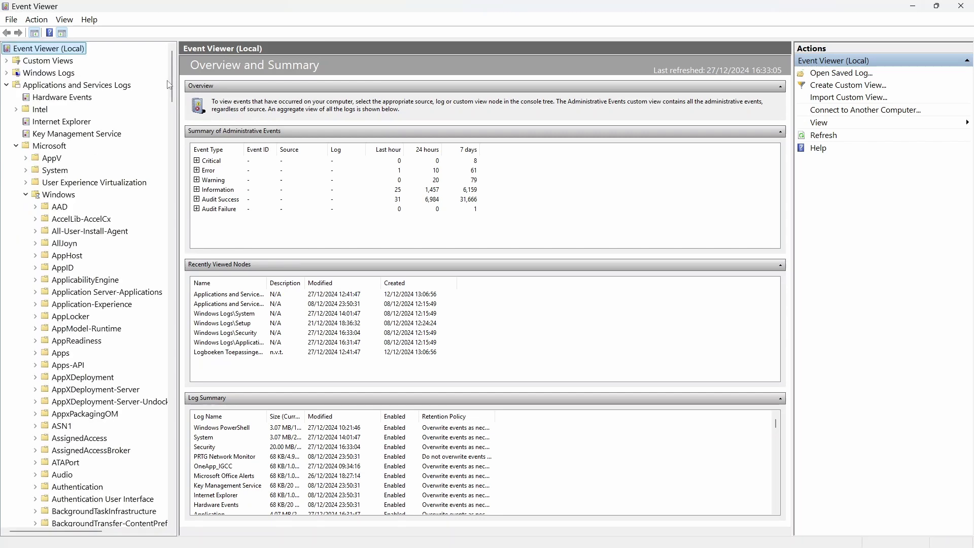
{"action": "scroll", "coordinate": [169, 96], "scroll_direction": "down", "scroll_amount": 10}
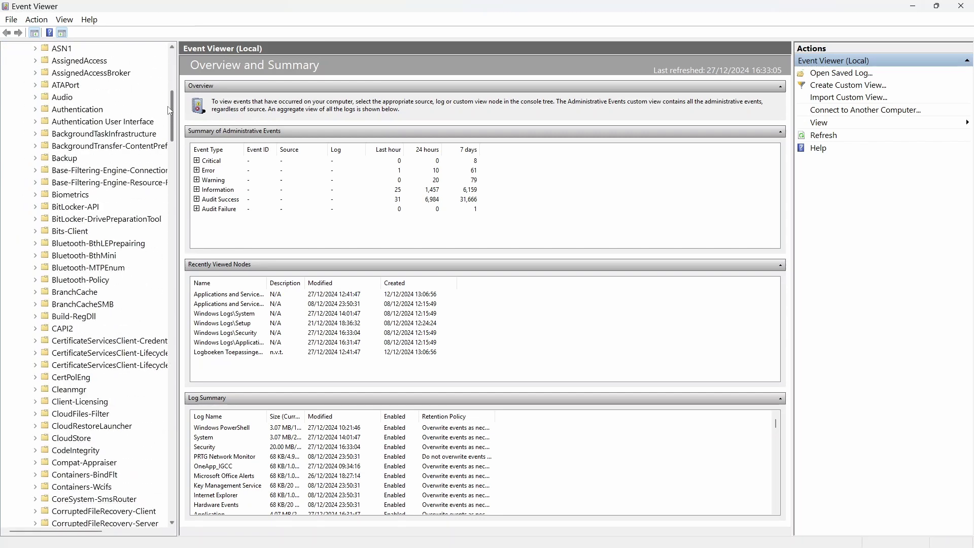
{"action": "scroll", "coordinate": [169, 110], "scroll_direction": "down", "scroll_amount": 5}
{"action": "scroll", "coordinate": [163, 143], "scroll_direction": "down", "scroll_amount": 7}
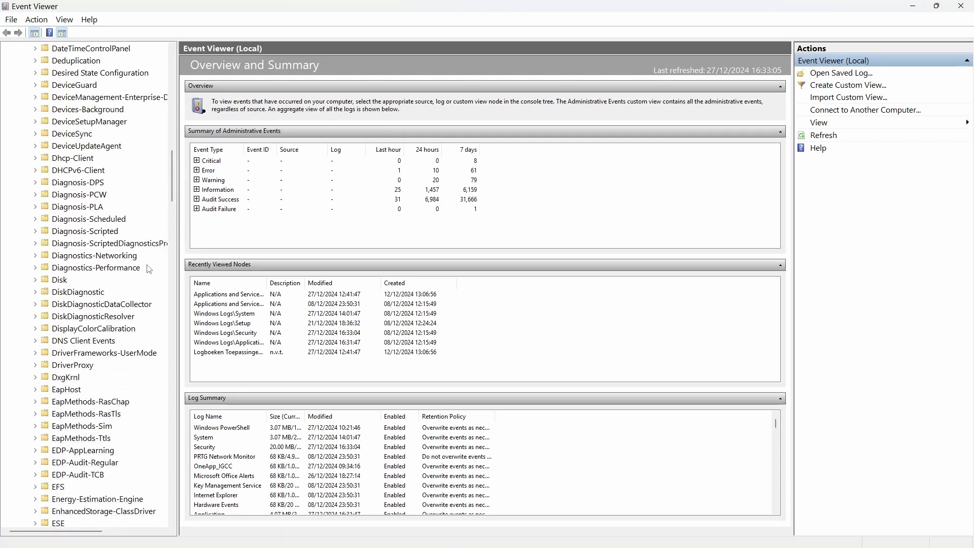
{"action": "left_click", "coordinate": [91, 353]}
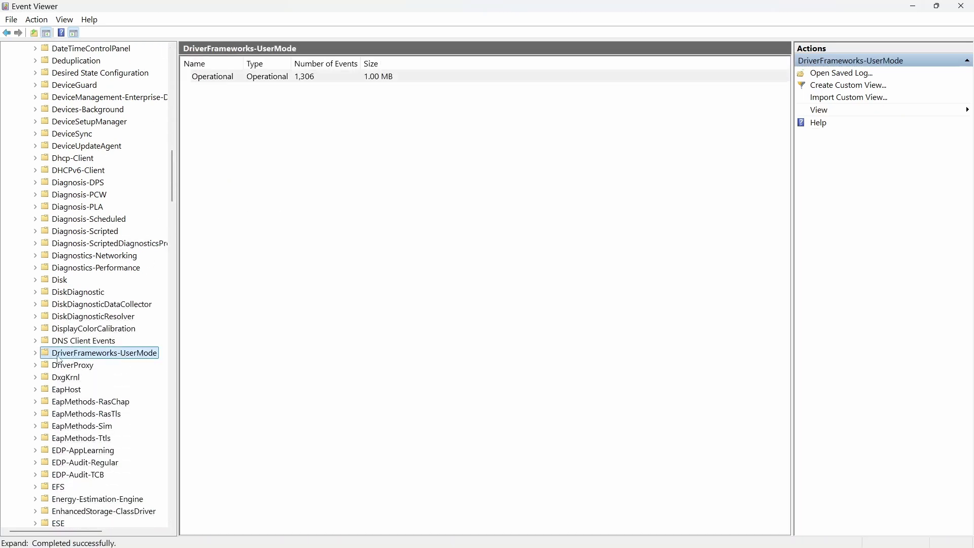
{"action": "left_click", "coordinate": [37, 353]}
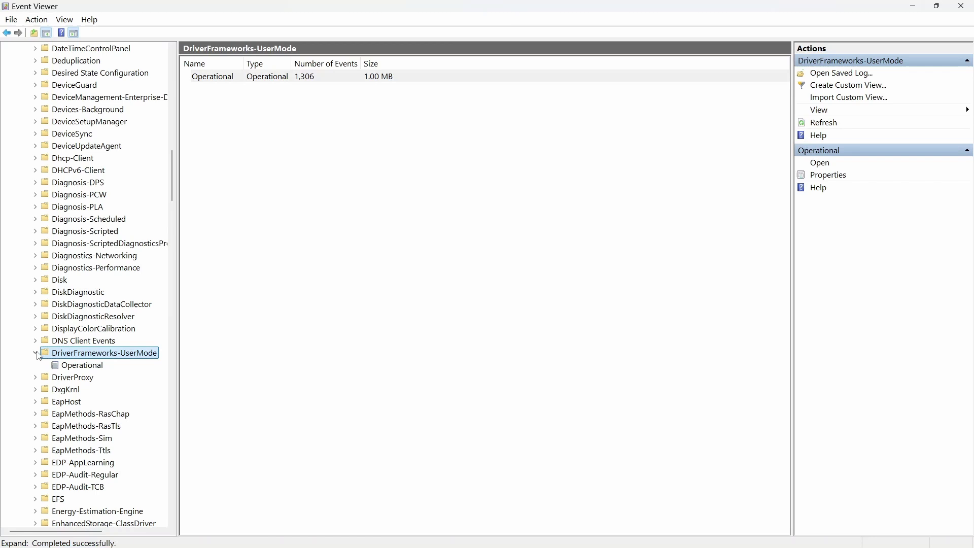
{"action": "left_click", "coordinate": [87, 366]}
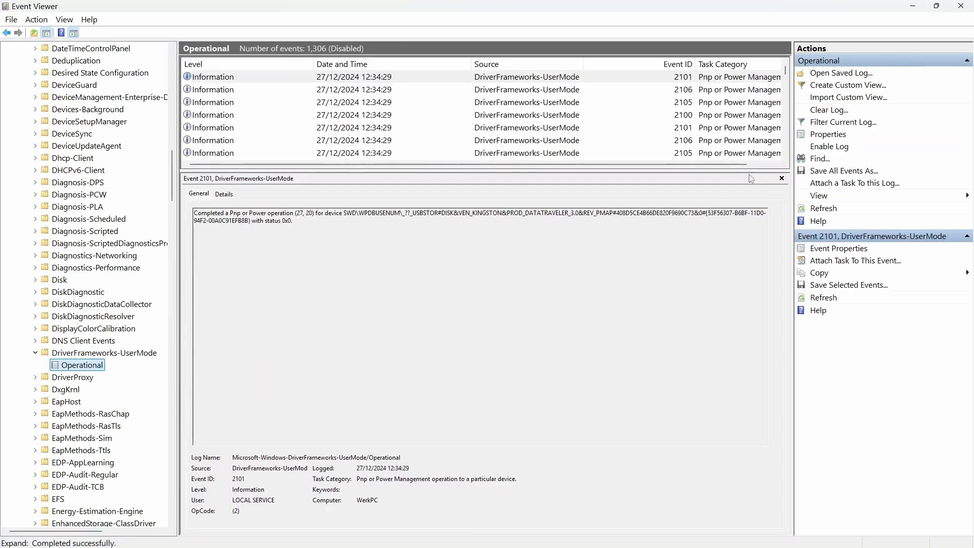
{"action": "left_click", "coordinate": [840, 148]}
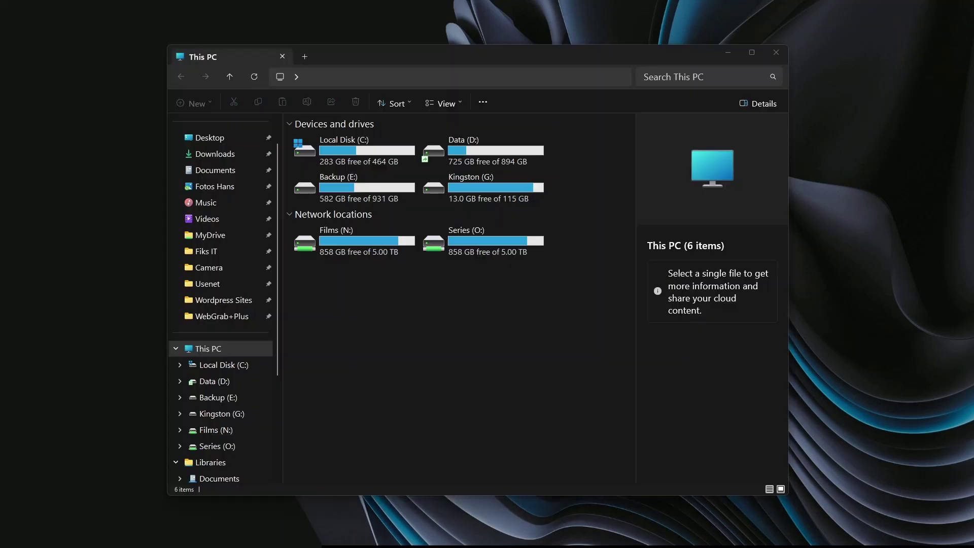
Change the Kingston (G:) drive's label to BackupDrive in its Properties.
{"action": "right_click", "coordinate": [484, 182]}
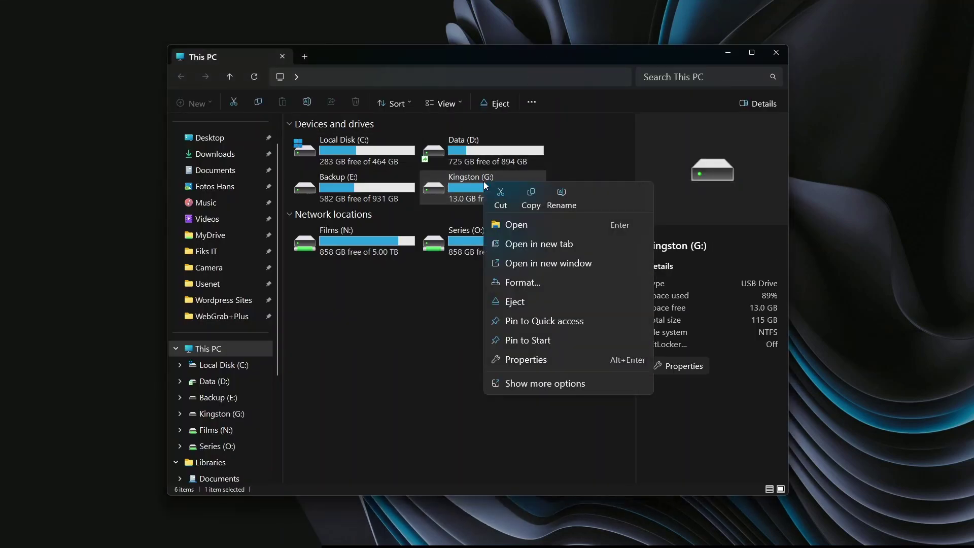
{"action": "left_click", "coordinate": [560, 361]}
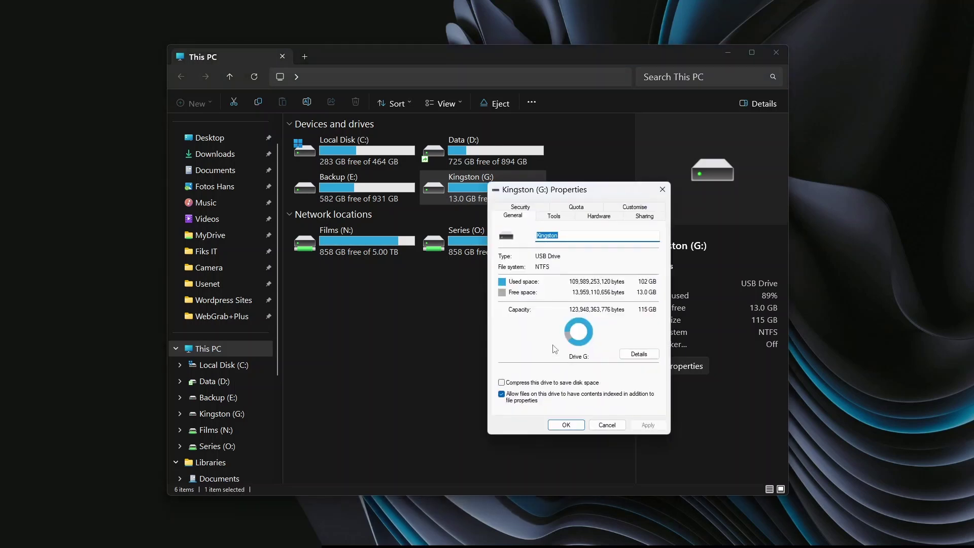
{"action": "type", "text": "BackupDrive"}
{"action": "left_click", "coordinate": [562, 424]}
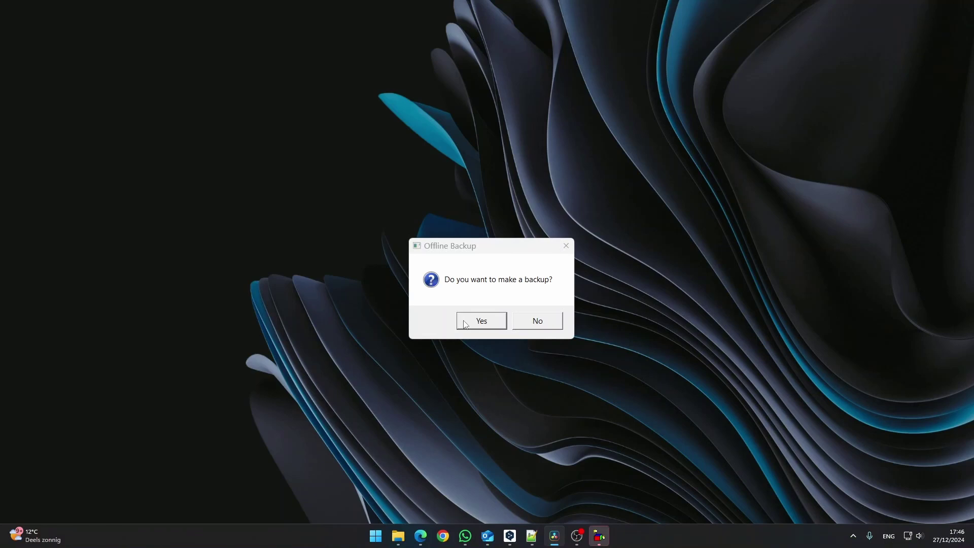
Answer Yes to the first Offline Backup prompt and No to the later one.
{"action": "left_click", "coordinate": [480, 321]}
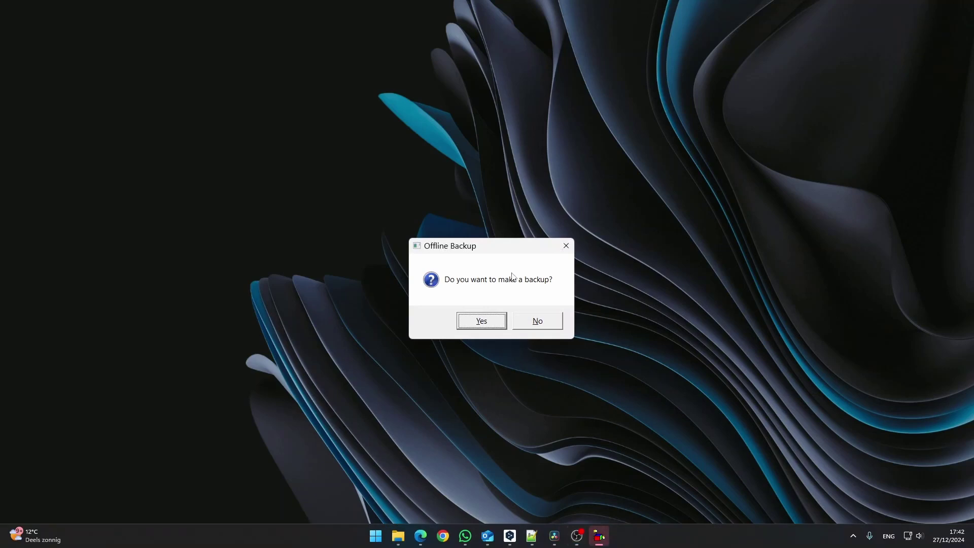
{"action": "left_click", "coordinate": [533, 324]}
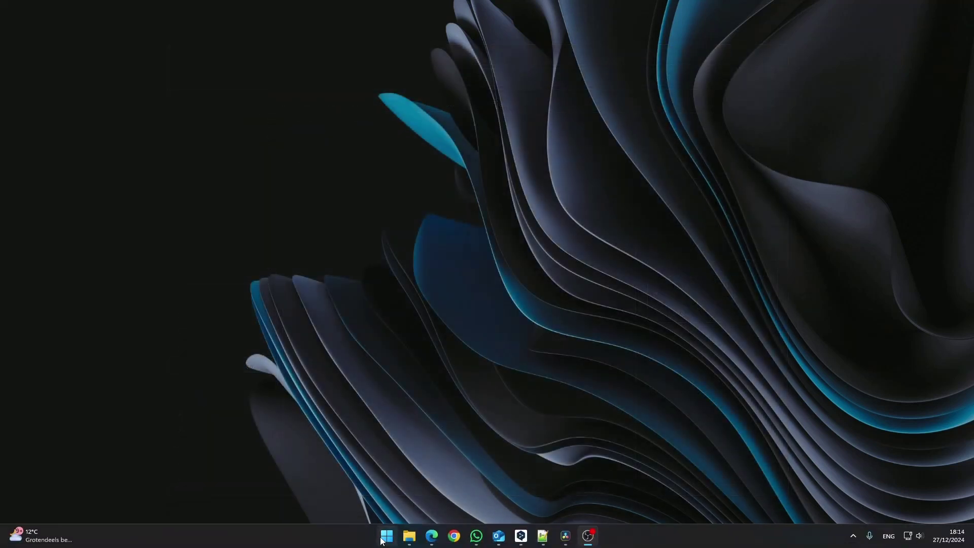
In Disk Management, change BackupDrive's drive letter from G: to F: and confirm.
{"action": "right_click", "coordinate": [385, 536]}
{"action": "left_click", "coordinate": [397, 310]}
{"action": "left_click", "coordinate": [414, 57]}
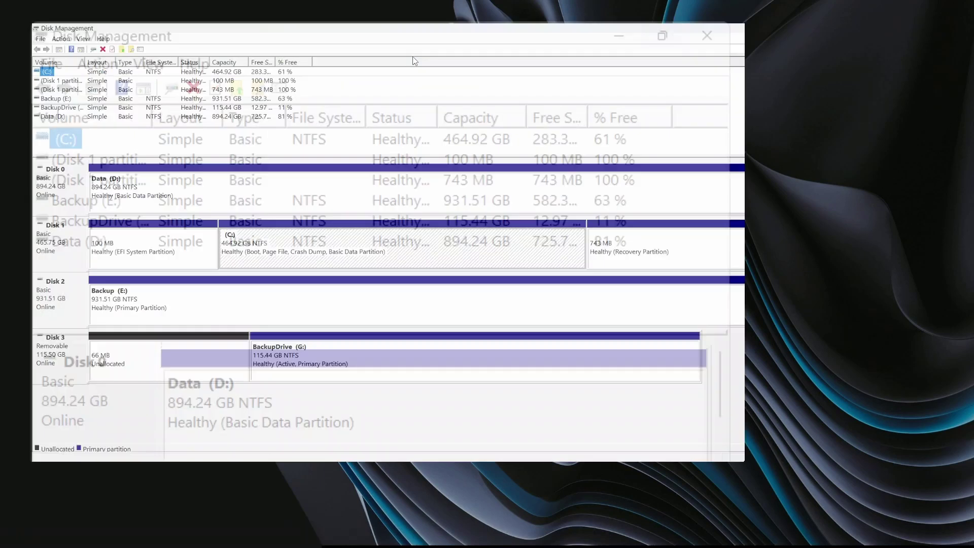
{"action": "left_click", "coordinate": [441, 411]}
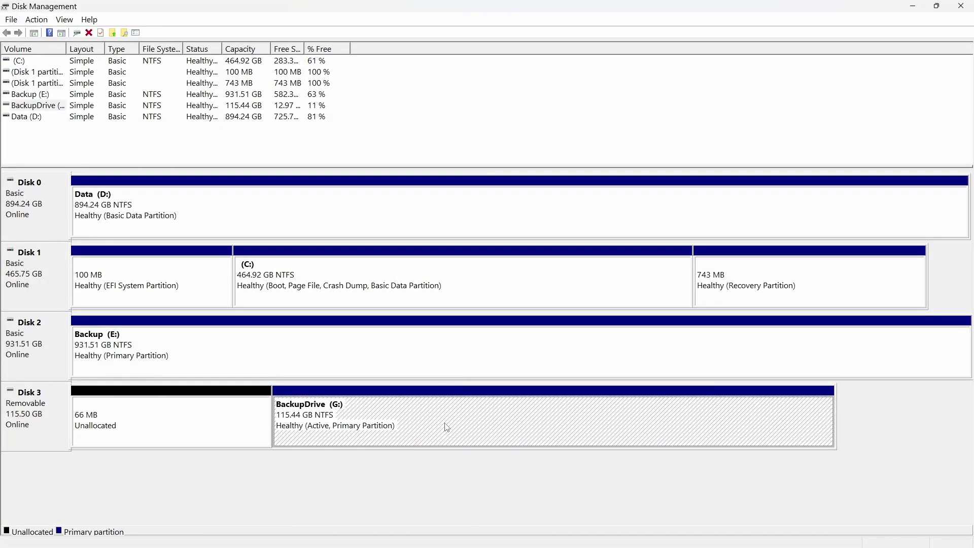
{"action": "right_click", "coordinate": [450, 421]}
{"action": "left_click", "coordinate": [525, 308]}
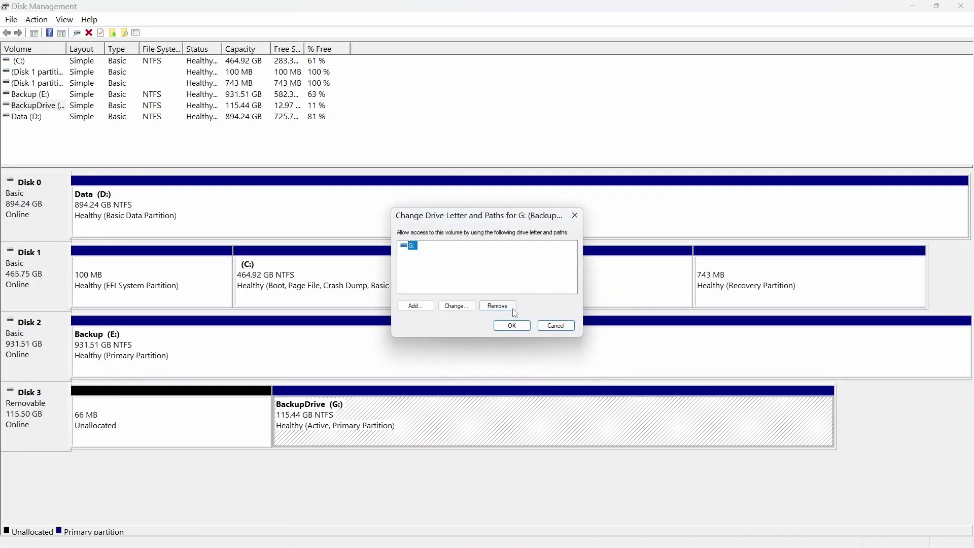
{"action": "left_click", "coordinate": [458, 306]}
{"action": "left_click", "coordinate": [565, 260]}
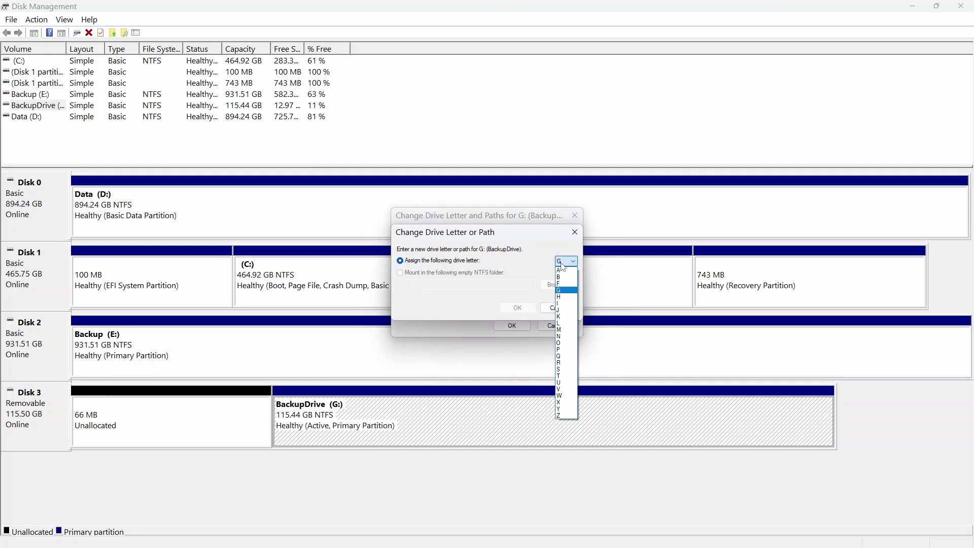
{"action": "left_click", "coordinate": [567, 288]}
{"action": "left_click", "coordinate": [517, 308]}
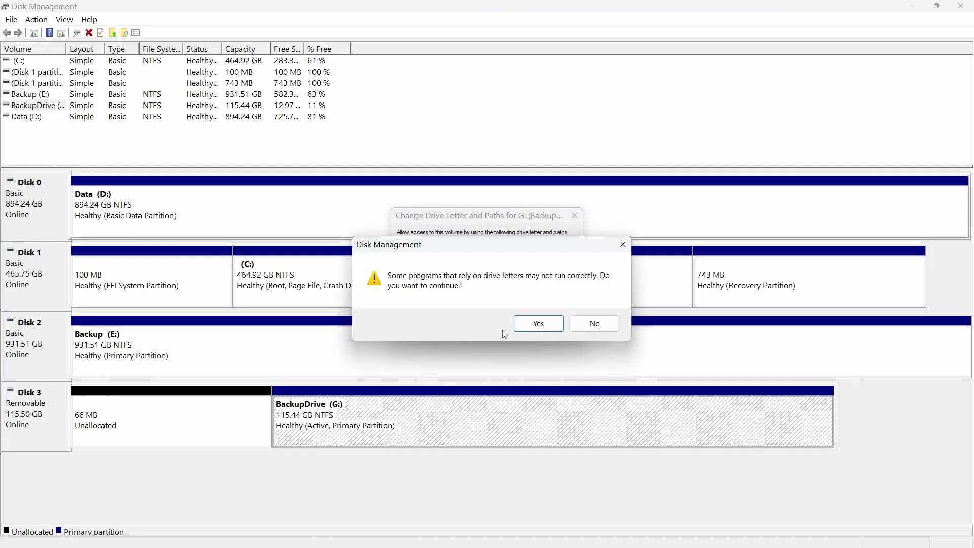
{"action": "left_click", "coordinate": [535, 323]}
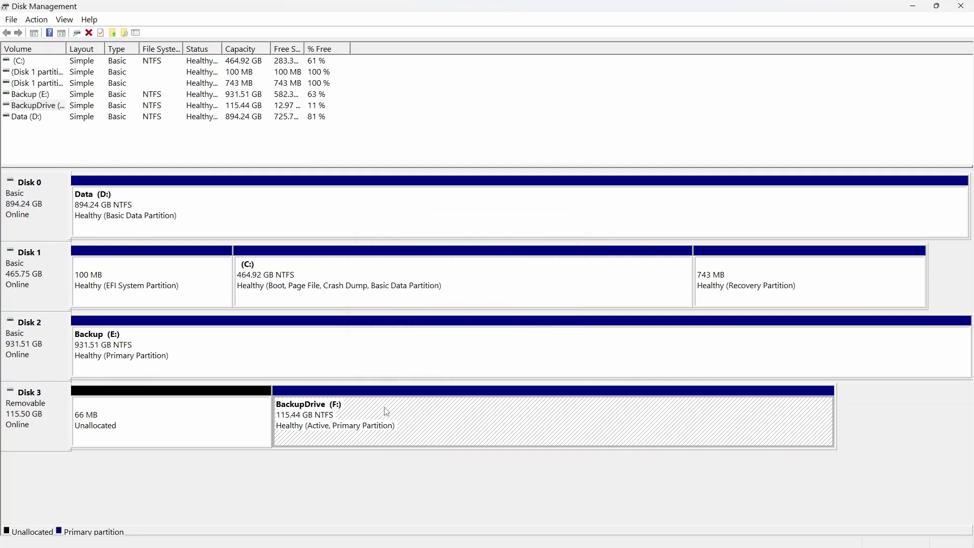